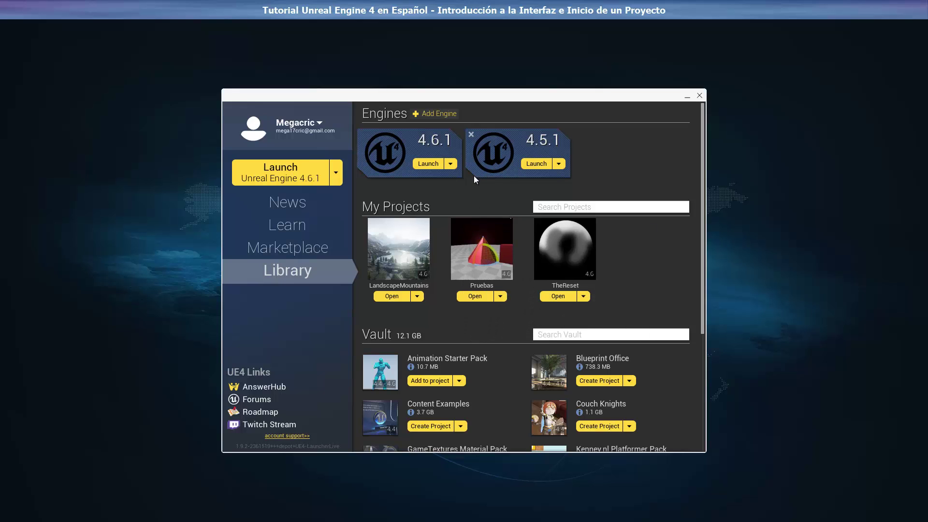
Step: Launch Unreal Engine 4.6.1 from the Epic Games Launcher and show the Nuevo proyecto templates
{"action": "left_click", "coordinate": [425, 166]}
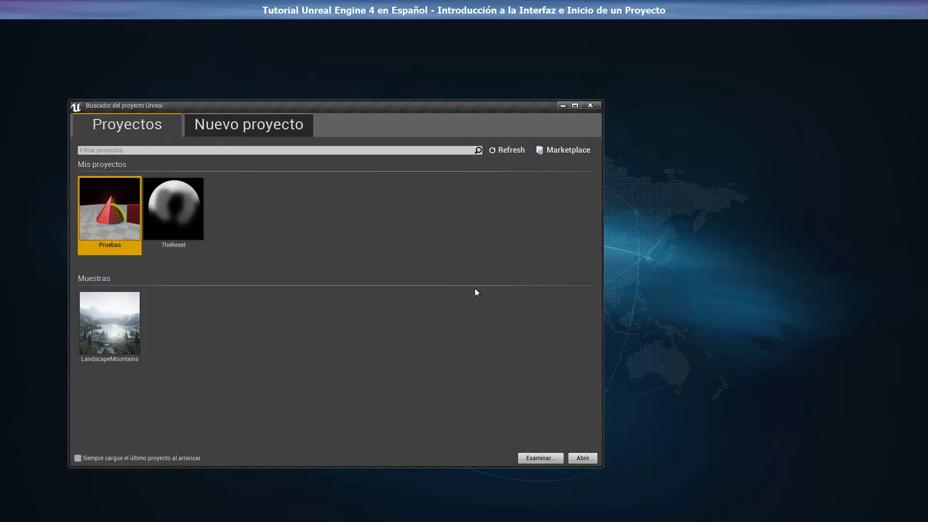
{"action": "left_click", "coordinate": [253, 126]}
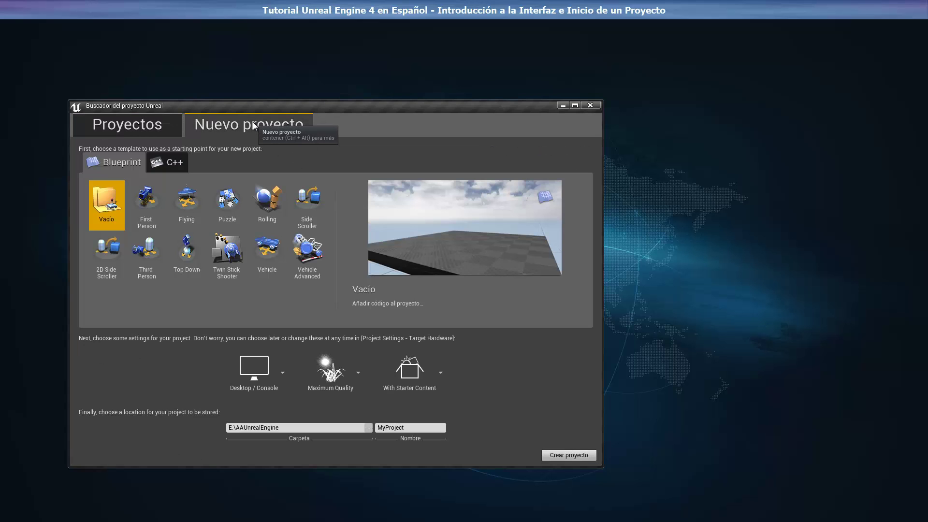
{"action": "left_click", "coordinate": [280, 389]}
{"action": "left_click", "coordinate": [283, 361]}
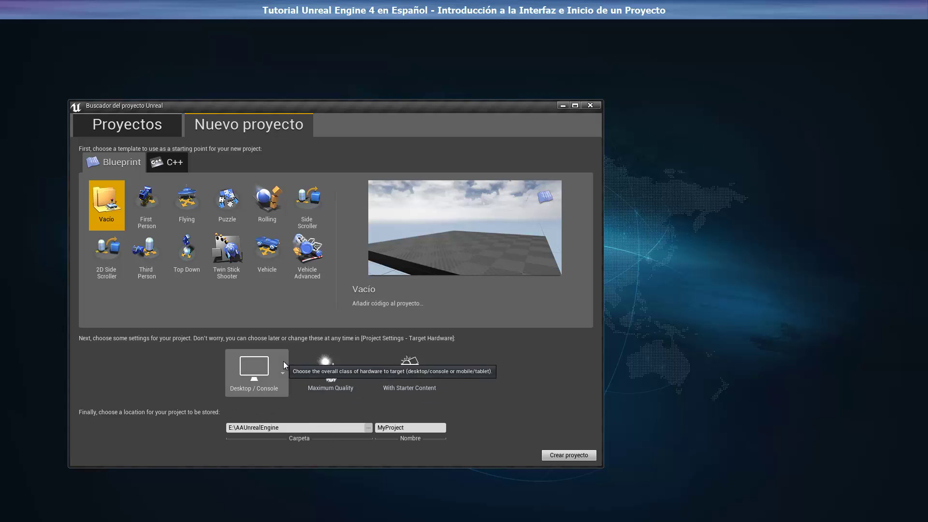
{"action": "left_click", "coordinate": [361, 372]}
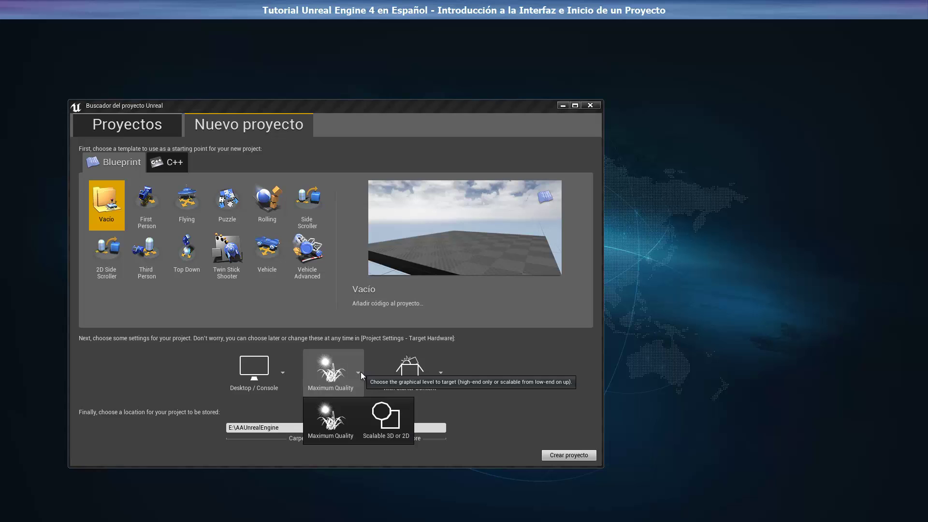
{"action": "left_click", "coordinate": [360, 372]}
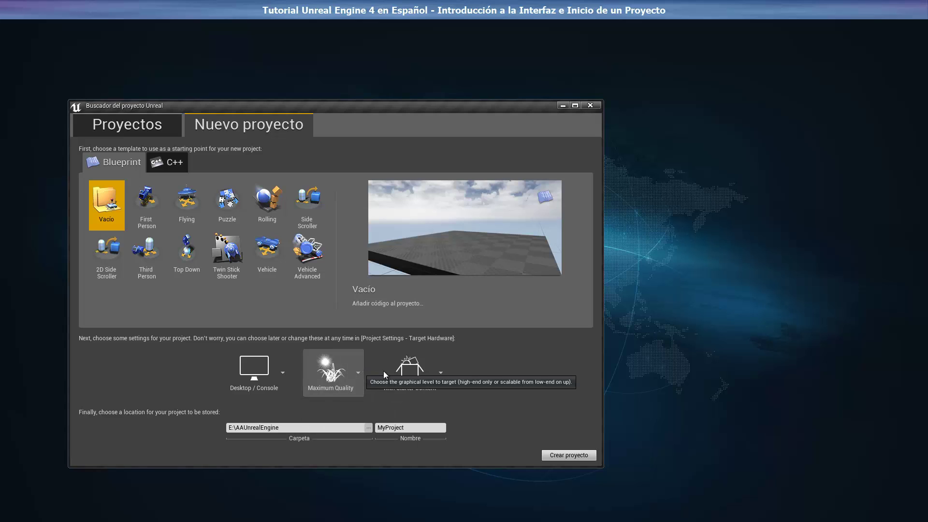
{"action": "left_click", "coordinate": [439, 373]}
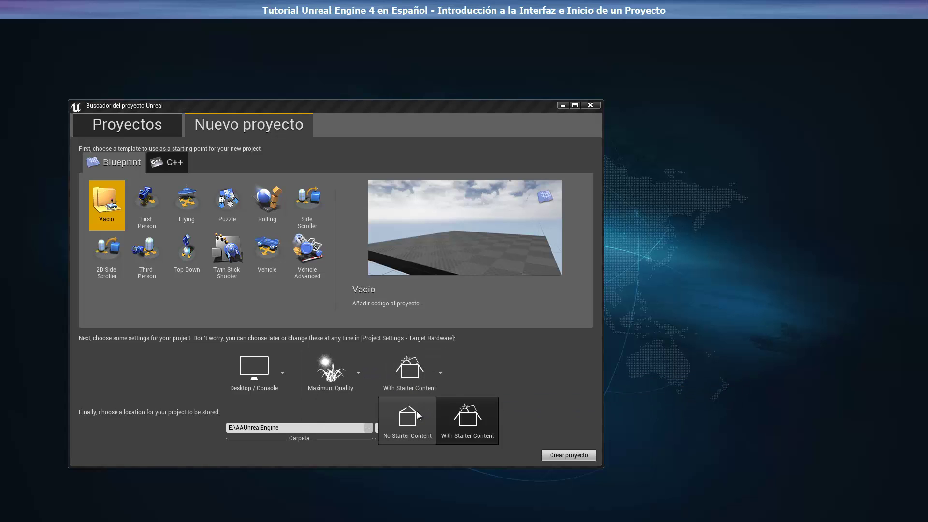
{"action": "left_click", "coordinate": [461, 417]}
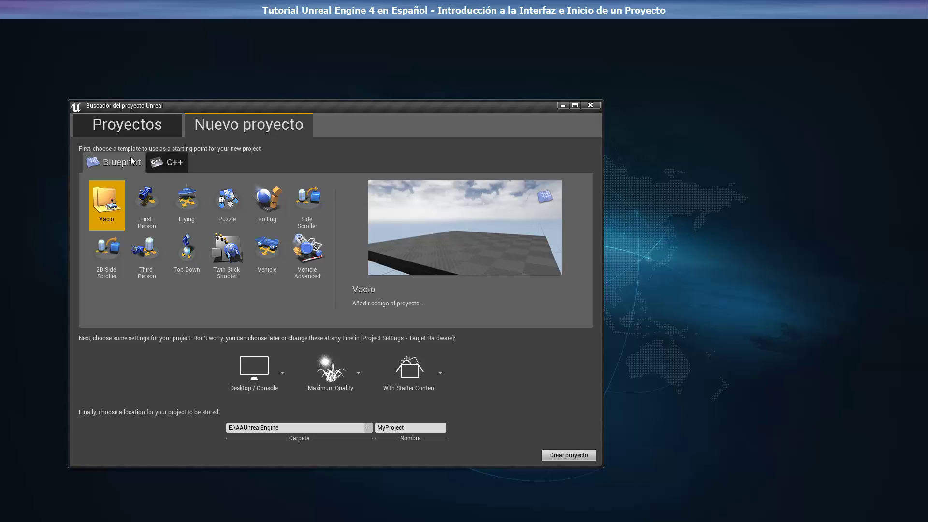
Step: Pick the C++ Código básico template and select the default MyProject name for replacement
{"action": "left_click", "coordinate": [178, 165]}
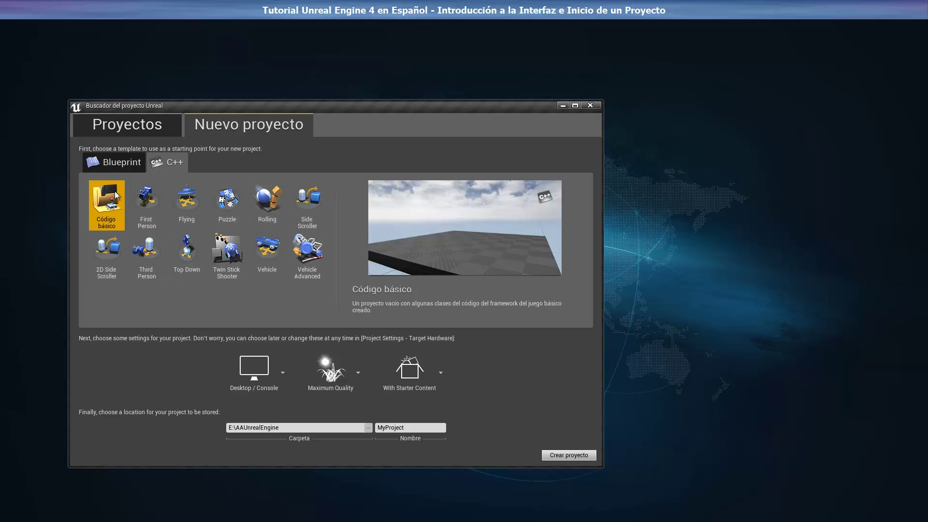
{"action": "left_click", "coordinate": [115, 163]}
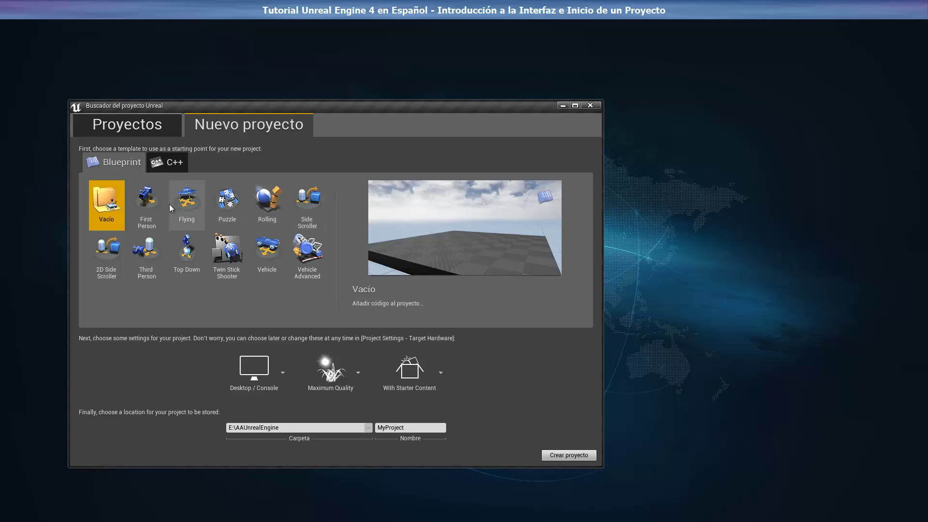
{"action": "left_click", "coordinate": [184, 166]}
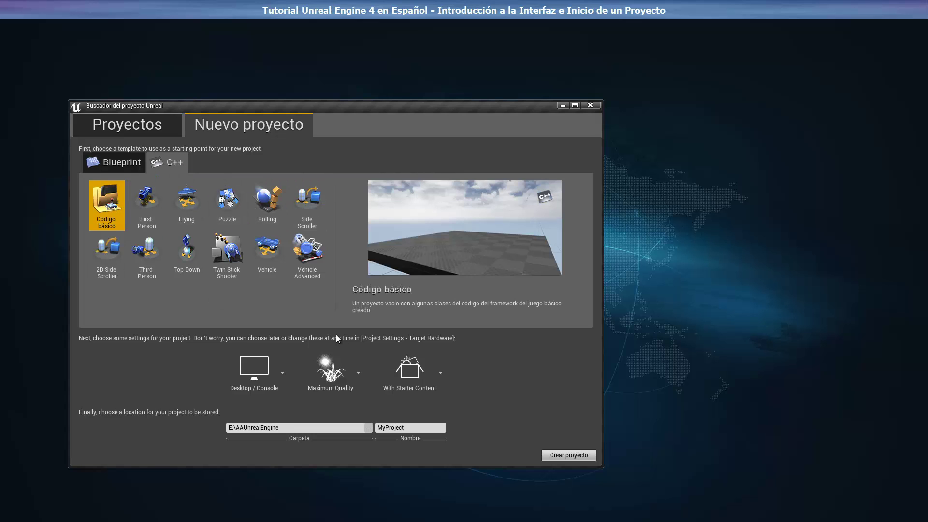
{"action": "left_click", "coordinate": [398, 426]}
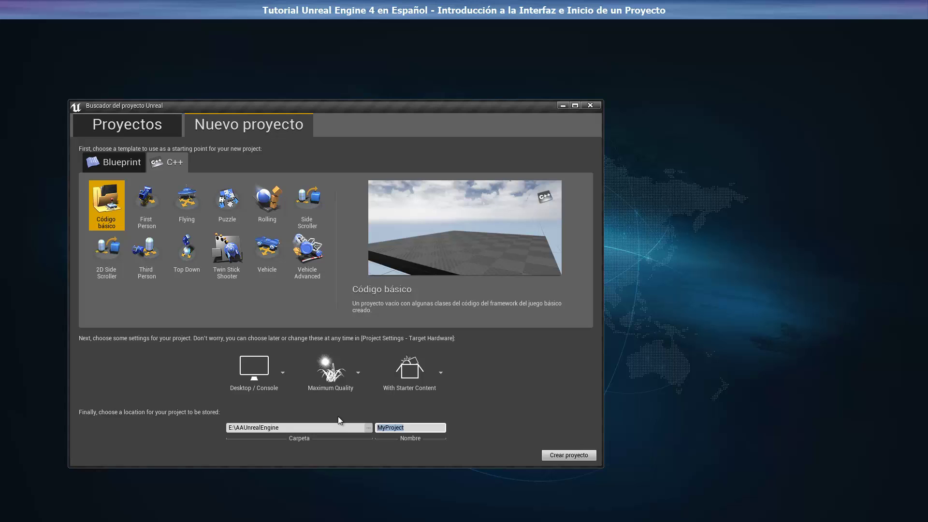
Step: Name the C++ project TheSecondReset and create it in E:\AAUnrealEngine
{"action": "type", "text": "The"}
{"action": "type", "text": "Second"}
{"action": "type", "text": "Reset"}
{"action": "left_click", "coordinate": [257, 426]}
{"action": "left_click", "coordinate": [583, 458]}
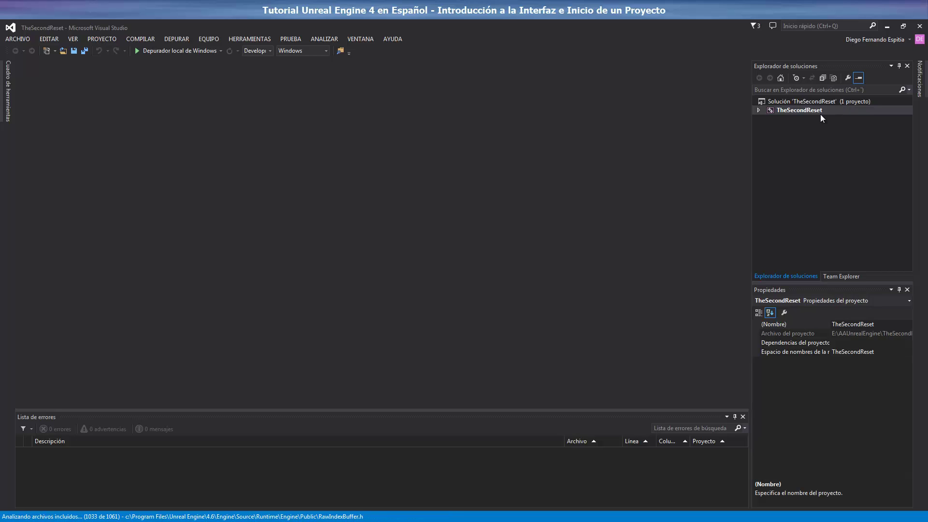
Step: Expand TheSecondReset > Config in Solution Explorer and open DefaultEngine.ini
{"action": "left_click", "coordinate": [758, 110]}
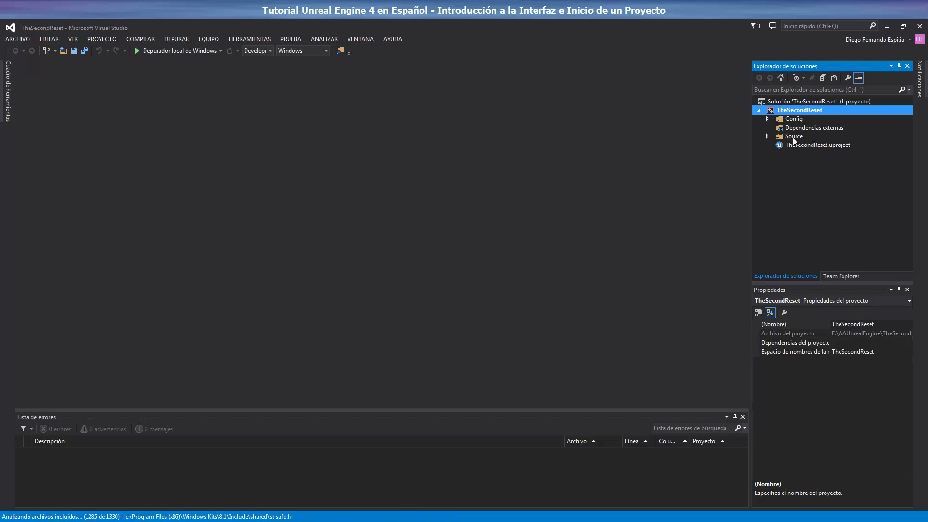
{"action": "left_click", "coordinate": [768, 118]}
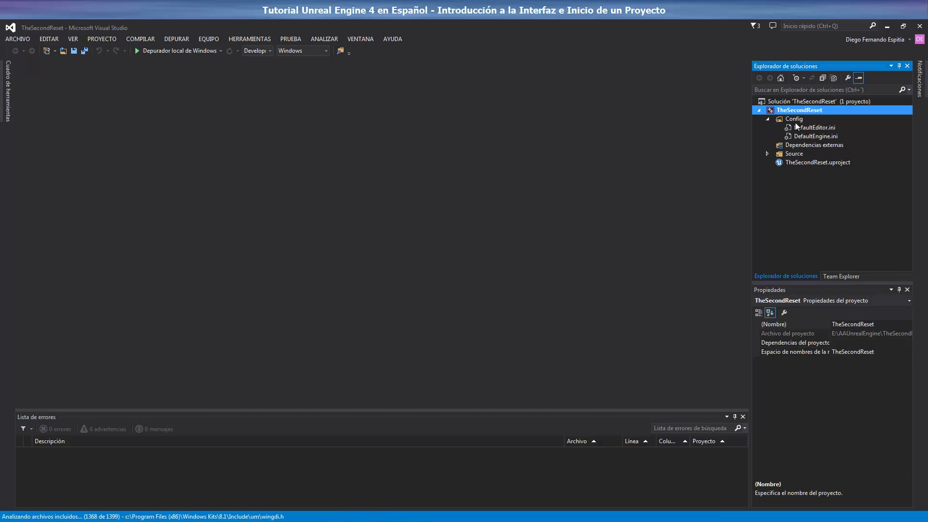
{"action": "left_click", "coordinate": [806, 135]}
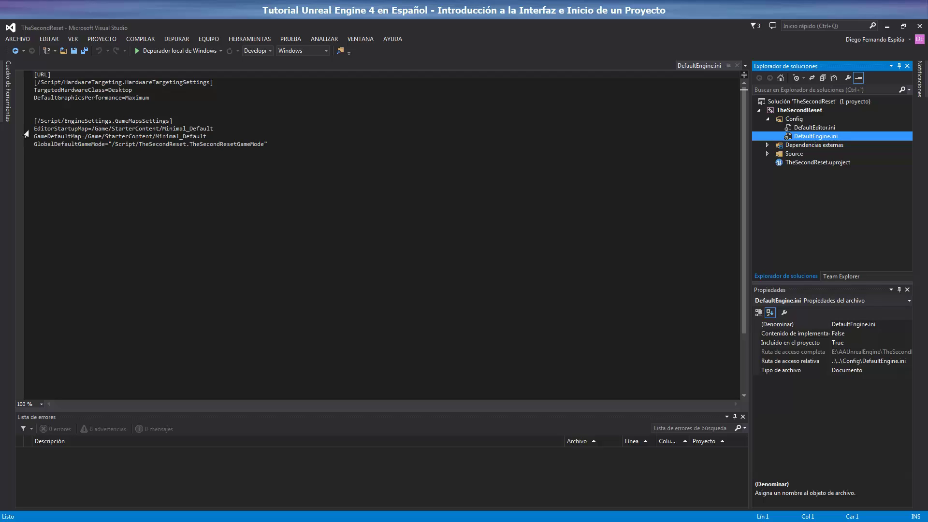
Step: Highlight the EditorStartupMap and GameDefaultMap lines and set the configuration to DebugGame Editor
{"action": "left_click_drag", "start_coordinate": [34, 129], "coordinate": [216, 128]}
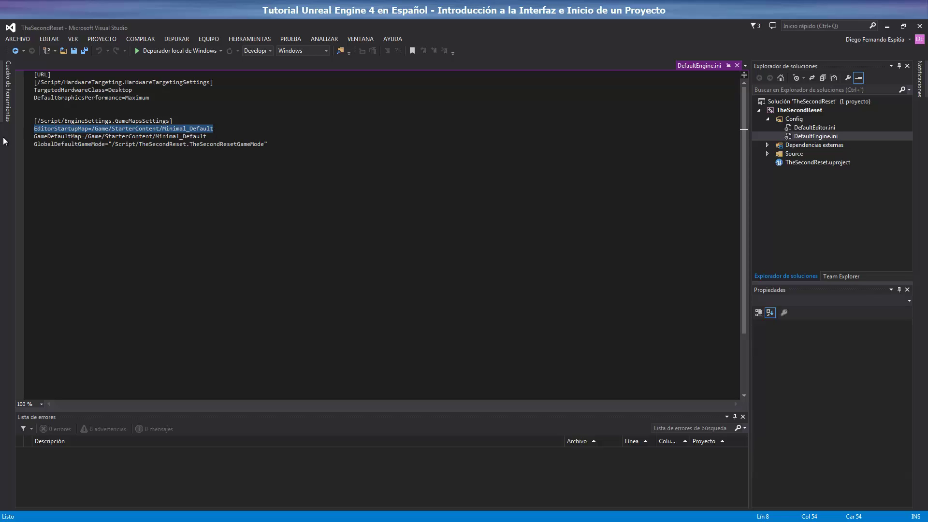
{"action": "left_click_drag", "start_coordinate": [35, 137], "coordinate": [224, 137]}
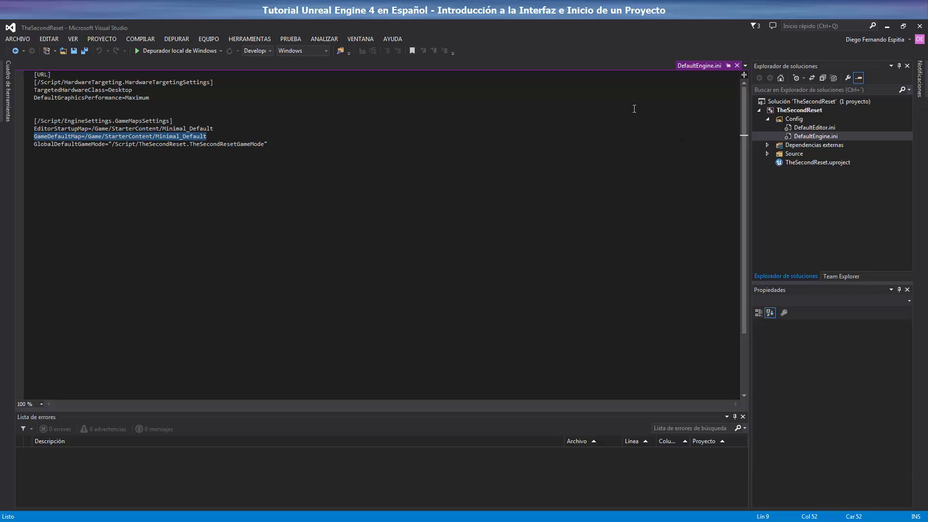
{"action": "left_click", "coordinate": [270, 52]}
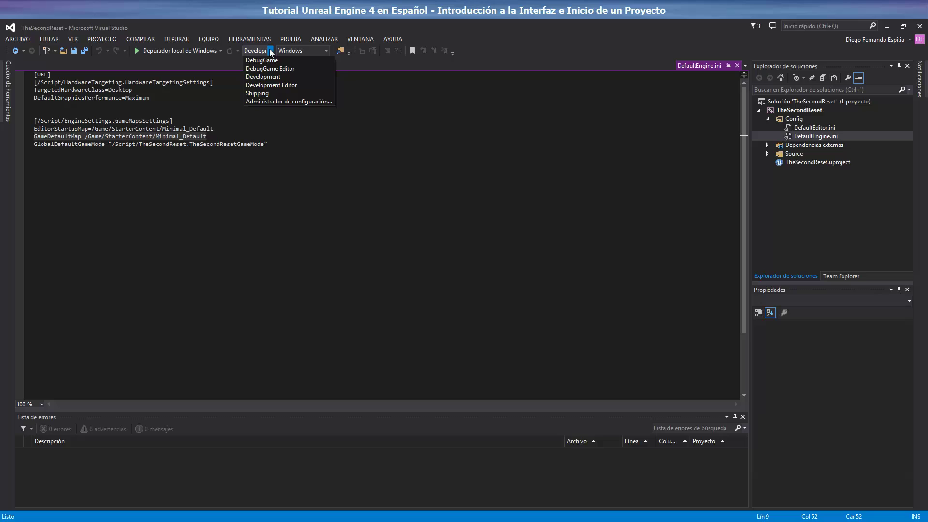
{"action": "left_click", "coordinate": [287, 69]}
{"action": "left_click", "coordinate": [327, 51]}
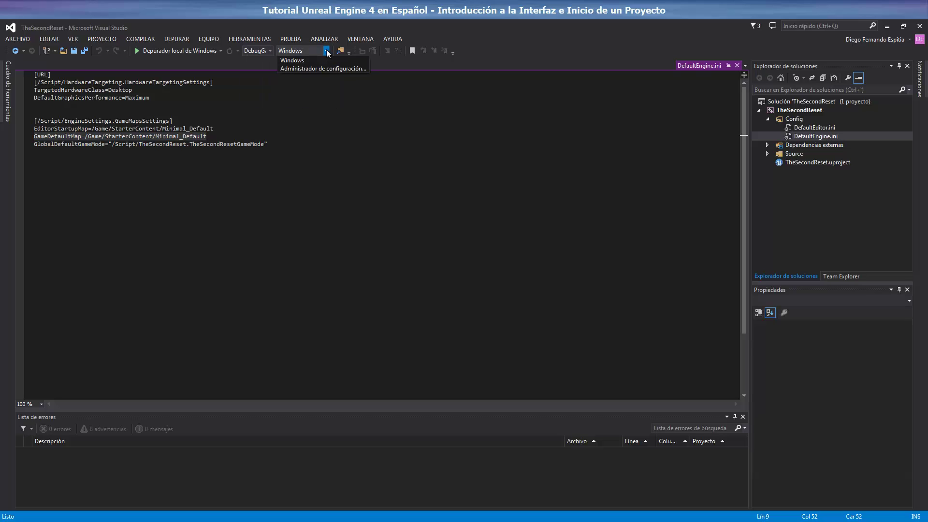
{"action": "left_click", "coordinate": [326, 51]}
Step: Collapse the Config folder and open TheSecondReset.uproject
{"action": "left_click", "coordinate": [202, 186]}
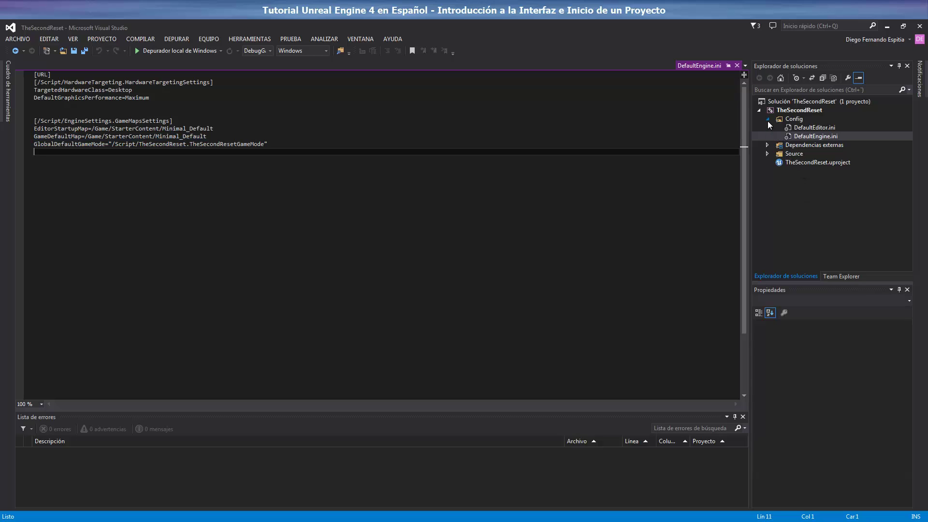
{"action": "left_click", "coordinate": [791, 112]}
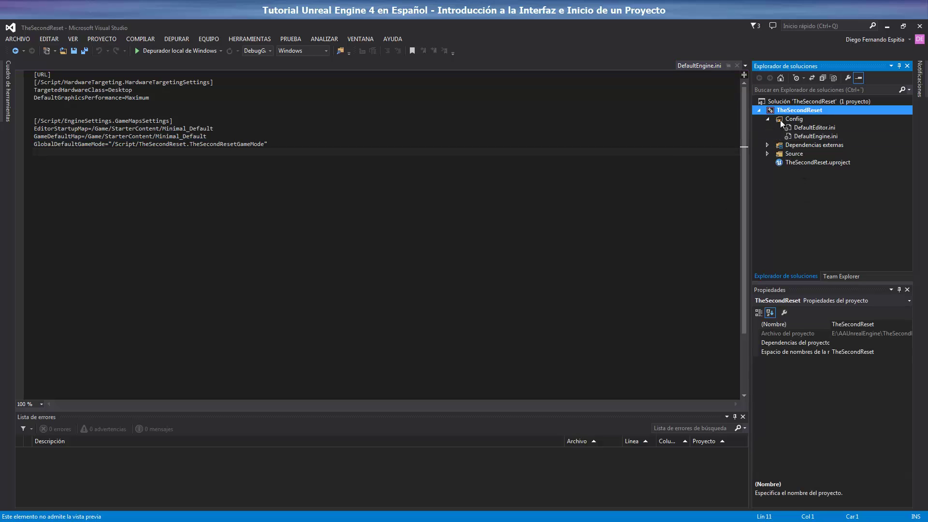
{"action": "left_click", "coordinate": [769, 120]}
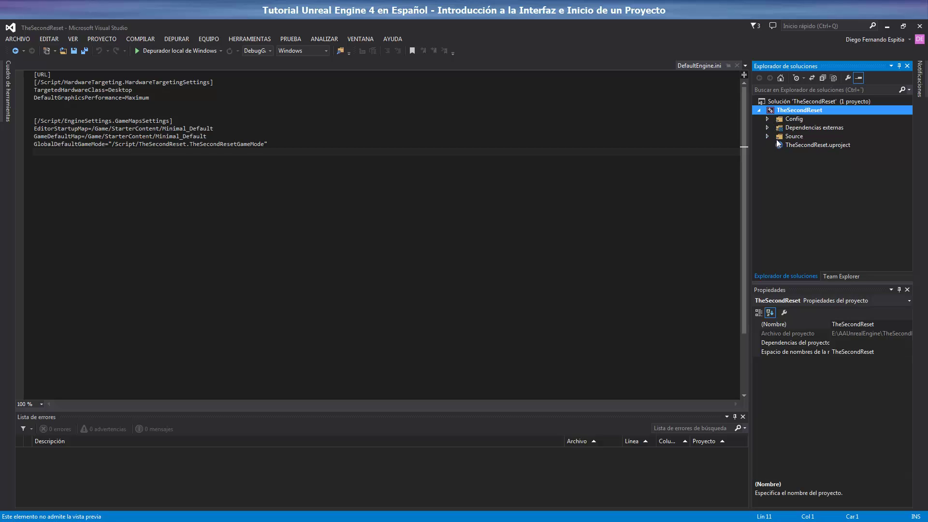
{"action": "left_click", "coordinate": [802, 146]}
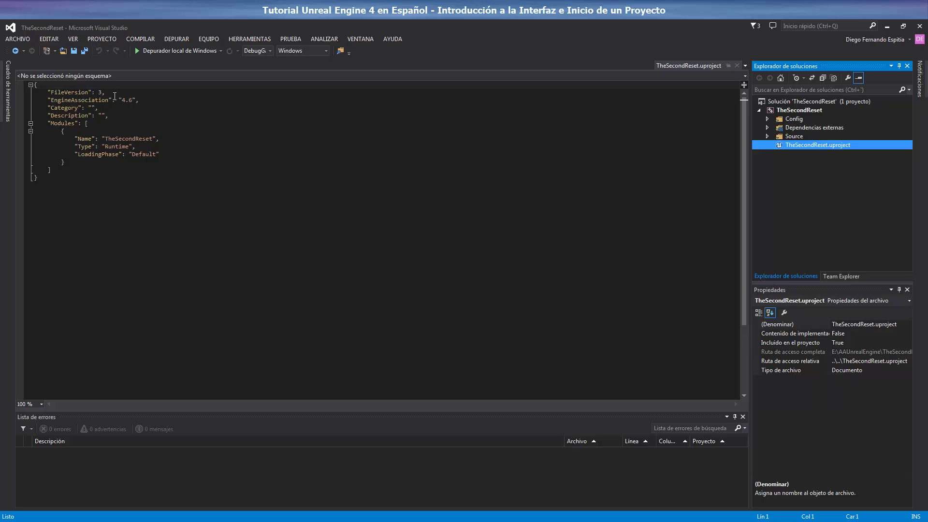
Step: Build and run TheSecondReset in DebugGame Editor with the Local Windows Debugger
{"action": "left_click", "coordinate": [172, 52]}
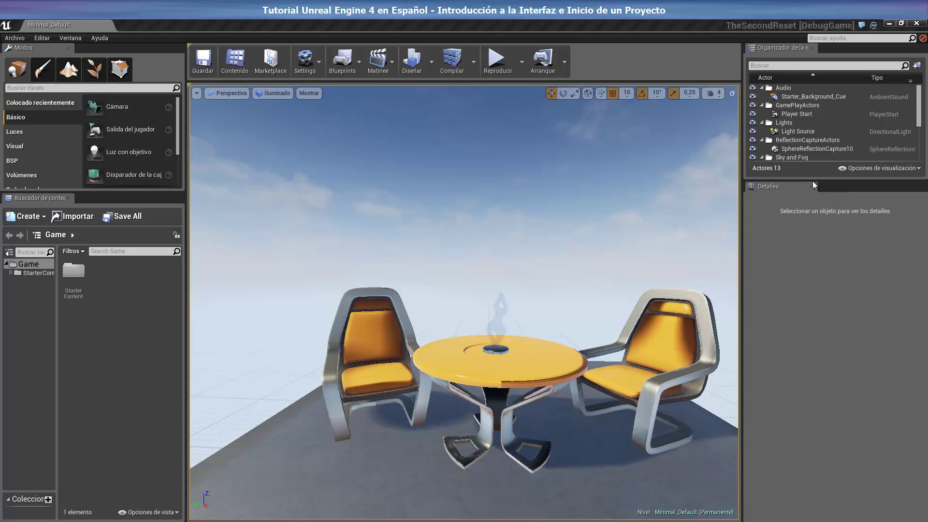
Step: Enlarge the World Outliner and Modes panels and show the Colocado recientemente category
{"action": "left_click_drag", "start_coordinate": [824, 186], "coordinate": [832, 301]}
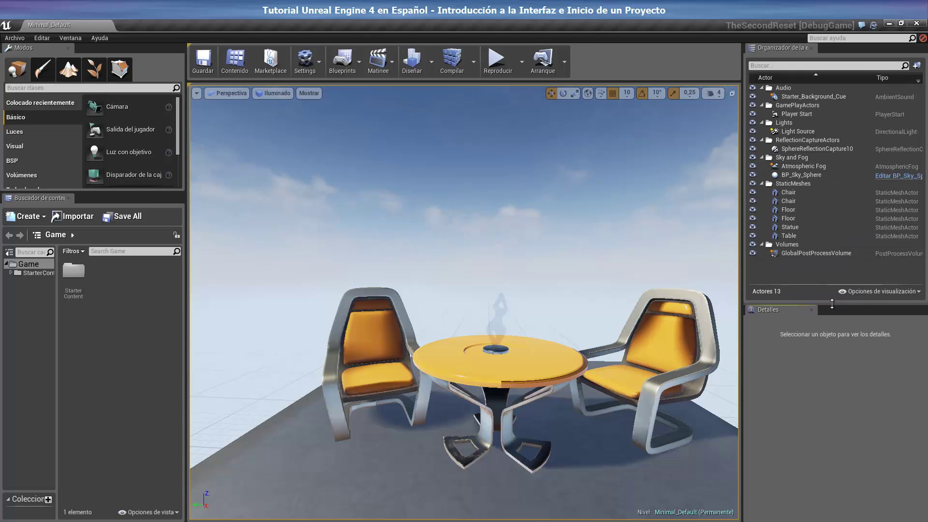
{"action": "left_click_drag", "start_coordinate": [741, 279], "coordinate": [709, 283]}
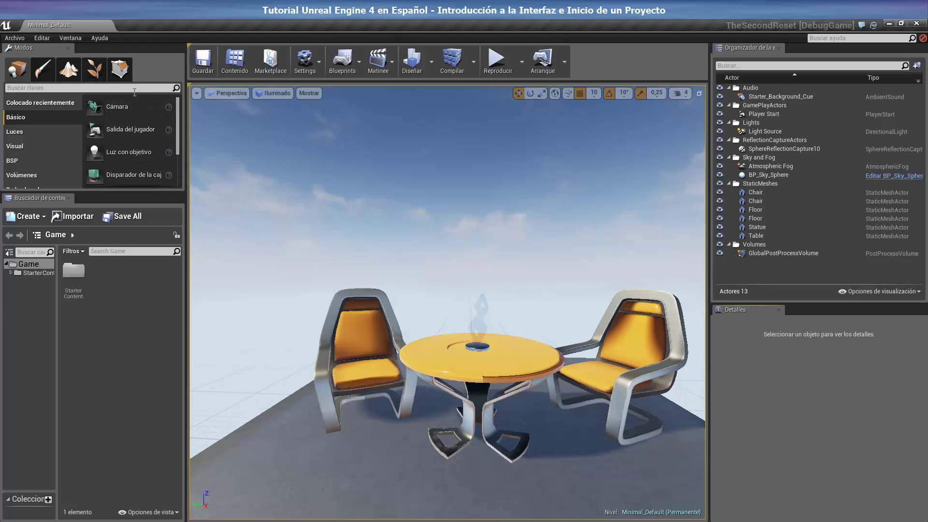
{"action": "left_click_drag", "start_coordinate": [87, 192], "coordinate": [85, 264]}
{"action": "left_click", "coordinate": [49, 108]}
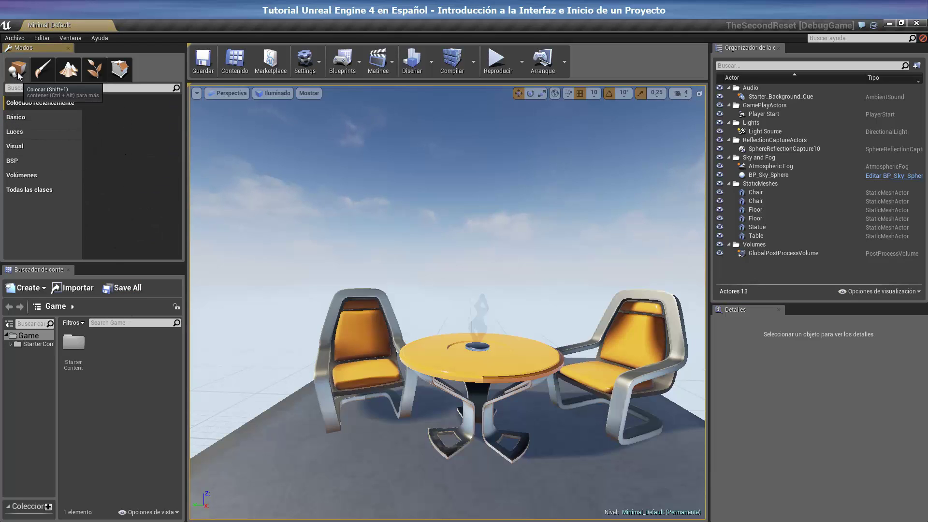
Step: Browse the Basic, Lights, Visual, BSP and Volúmenes categories, ending on Todas las clases
{"action": "left_click", "coordinate": [18, 122]}
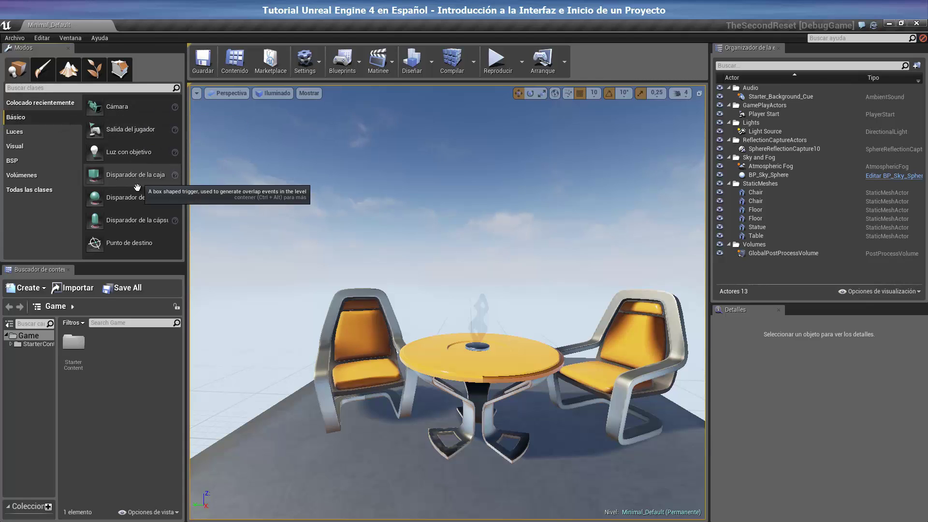
{"action": "left_click", "coordinate": [39, 132]}
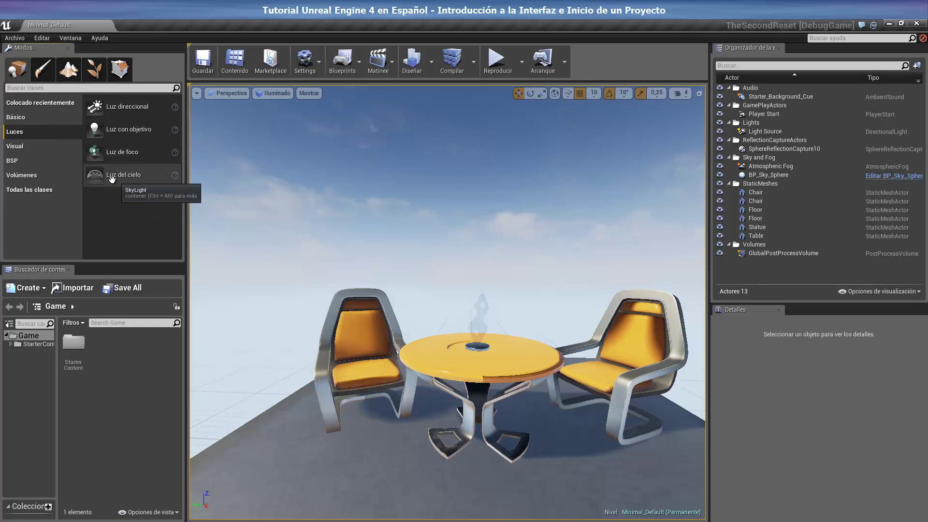
{"action": "left_click", "coordinate": [28, 150]}
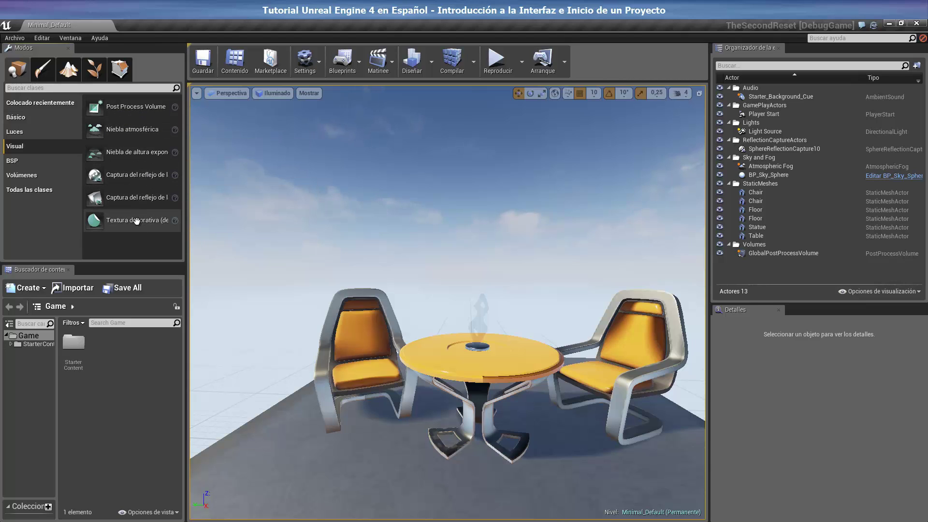
{"action": "left_click", "coordinate": [24, 160]}
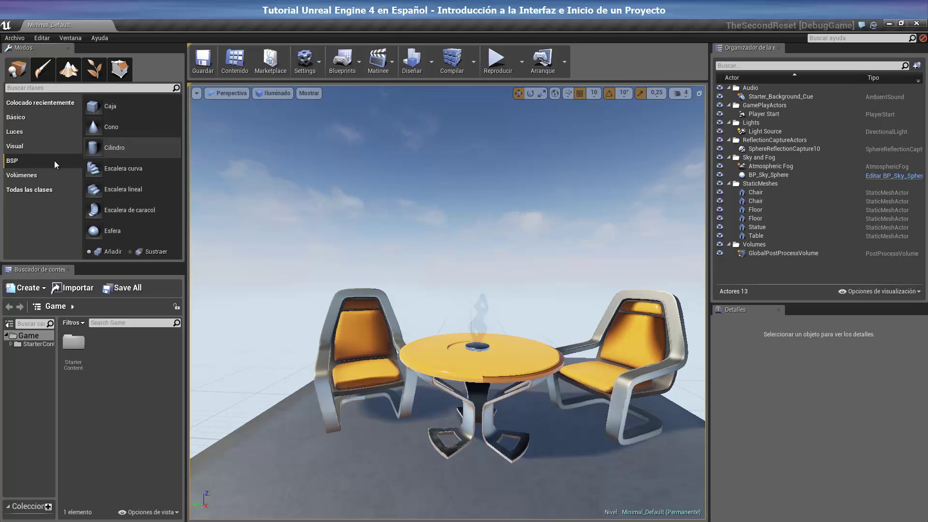
{"action": "left_click", "coordinate": [31, 177]}
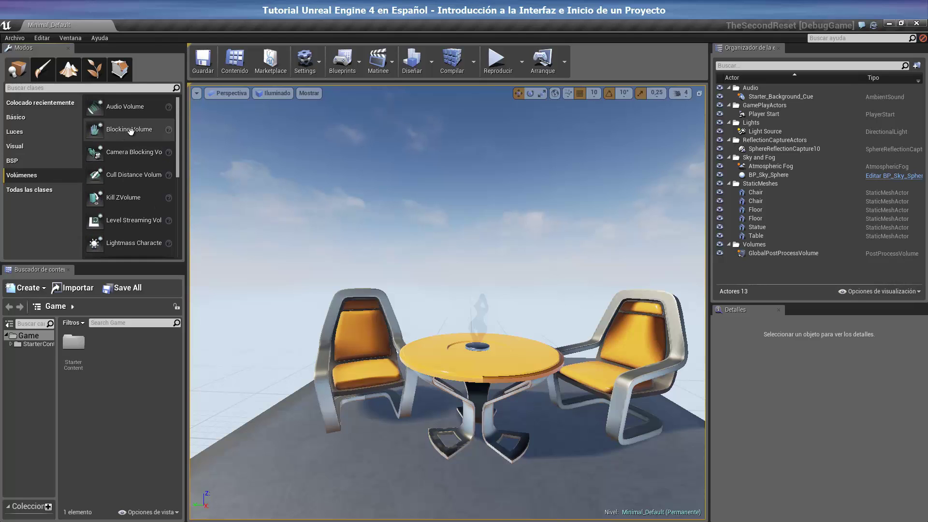
{"action": "left_click_drag", "start_coordinate": [178, 118], "coordinate": [171, 196]}
{"action": "scroll", "coordinate": [169, 157], "scroll_direction": "up", "scroll_amount": 3}
{"action": "left_click_drag", "start_coordinate": [168, 156], "coordinate": [171, 102]}
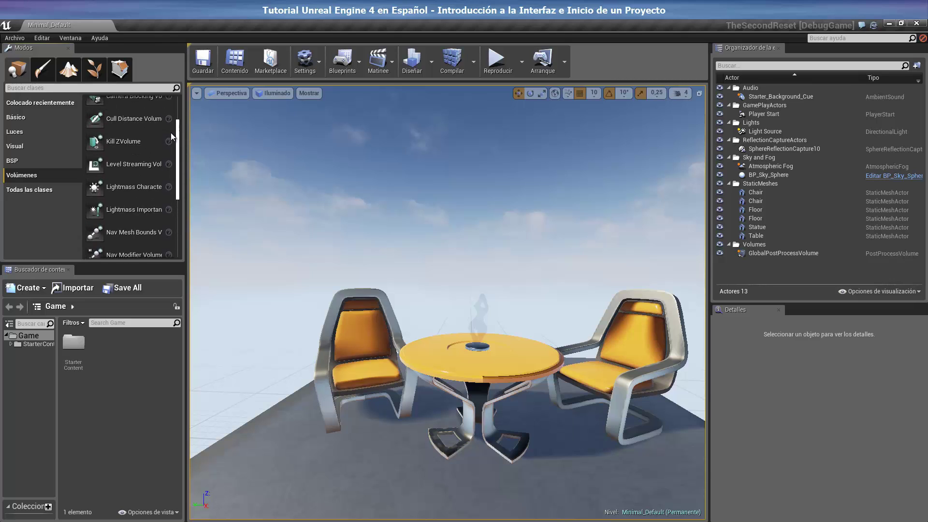
{"action": "left_click", "coordinate": [29, 190]}
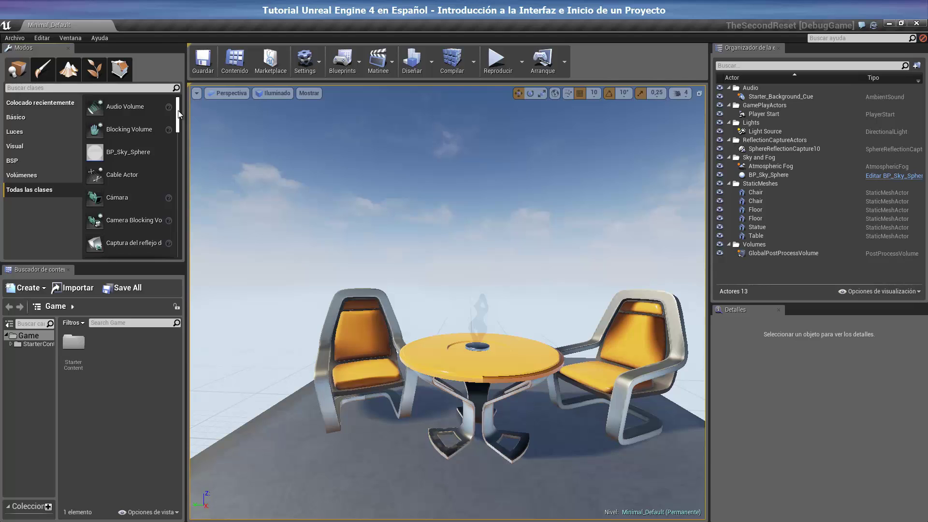
{"action": "mouse_move", "coordinate": [179, 113]}
{"action": "left_mouse_down"}
{"action": "mouse_move", "coordinate": [179, 243]}
{"action": "mouse_move", "coordinate": [178, 109]}
{"action": "left_mouse_up"}
Step: Show the Colocado recientemente list and widen the Content Browser folder tree
{"action": "left_click", "coordinate": [12, 107]}
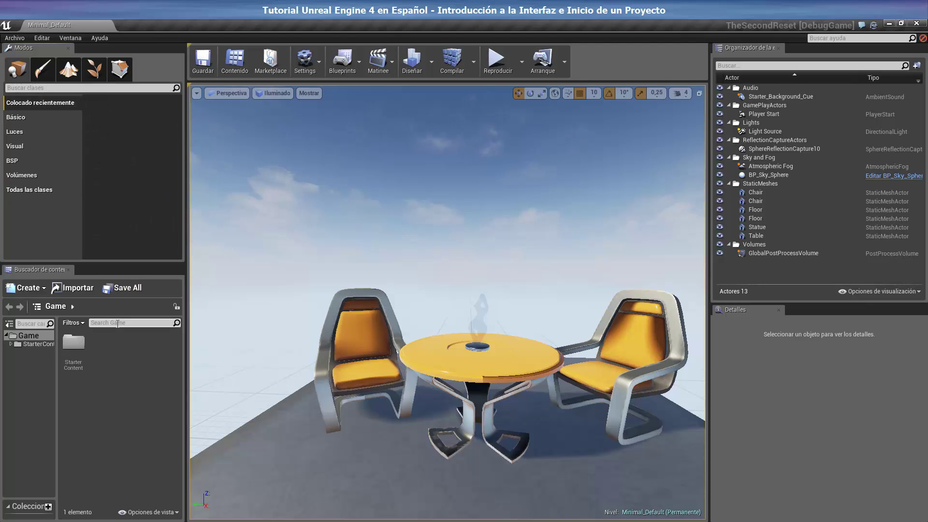
{"action": "left_click_drag", "start_coordinate": [56, 390], "coordinate": [77, 392]}
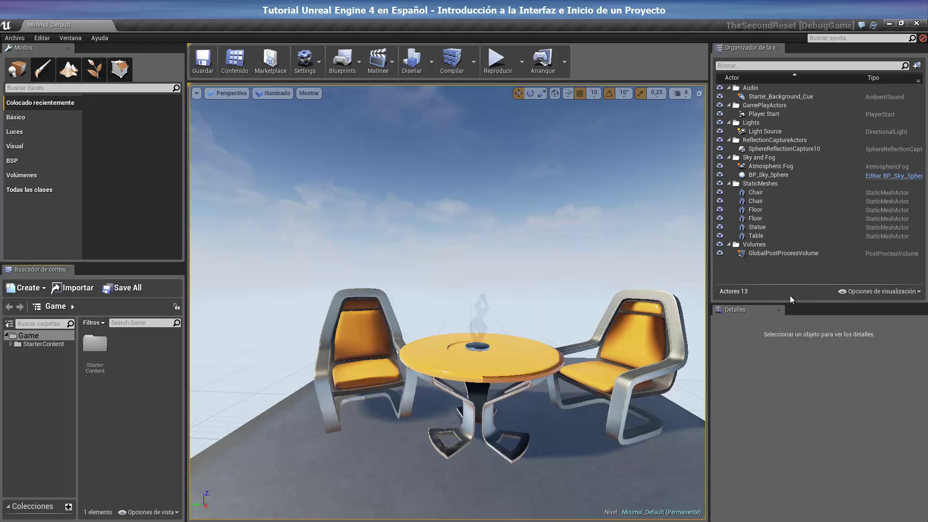
{"action": "left_click_drag", "start_coordinate": [791, 300], "coordinate": [791, 300]}
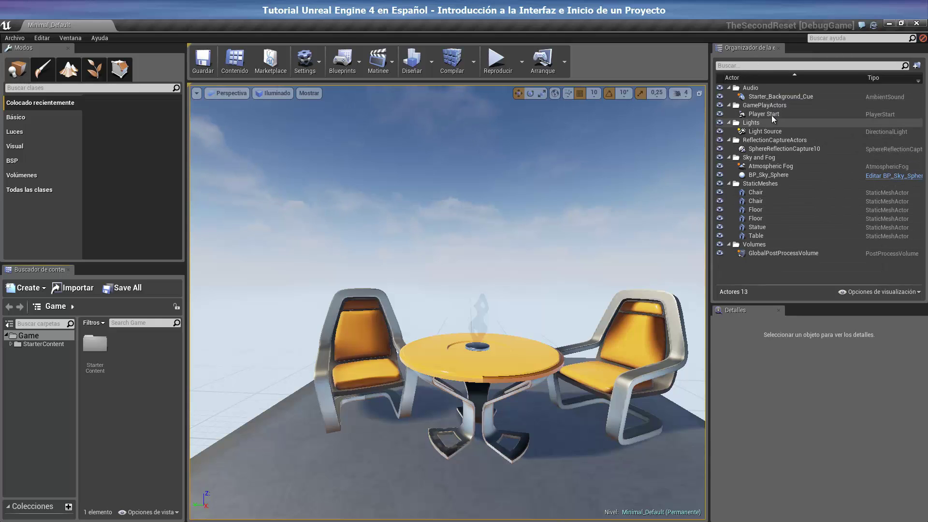
Step: Select Starter_Background_Cue and make the Details area taller to read its properties
{"action": "left_click", "coordinate": [760, 97]}
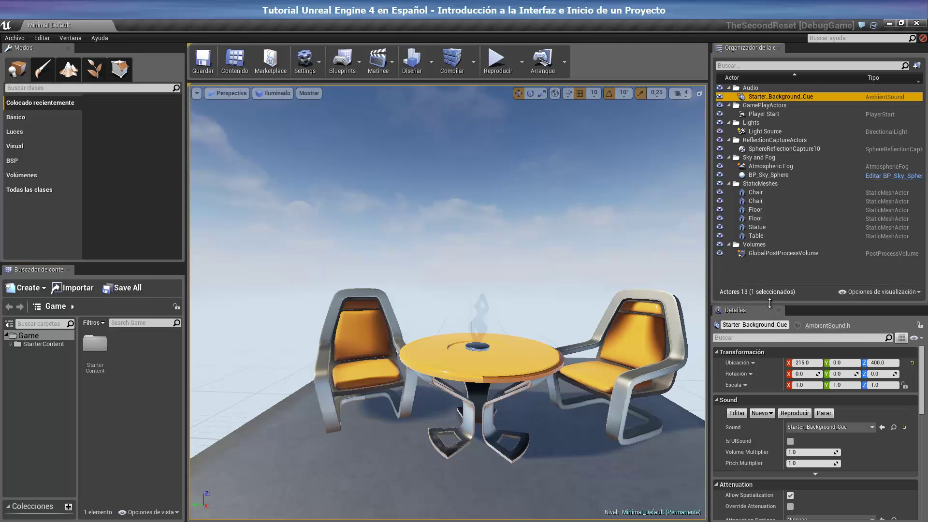
{"action": "left_click_drag", "start_coordinate": [770, 303], "coordinate": [769, 282]}
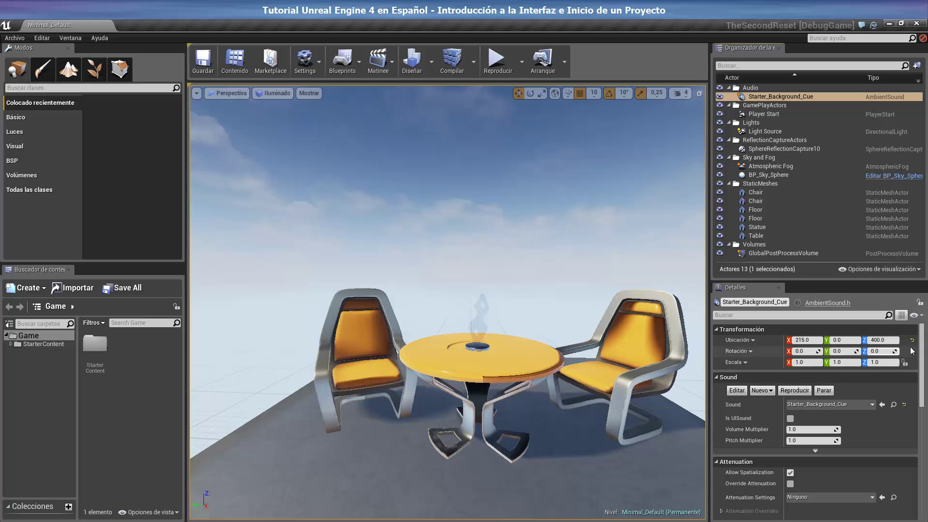
{"action": "left_click_drag", "start_coordinate": [922, 344], "coordinate": [923, 478]}
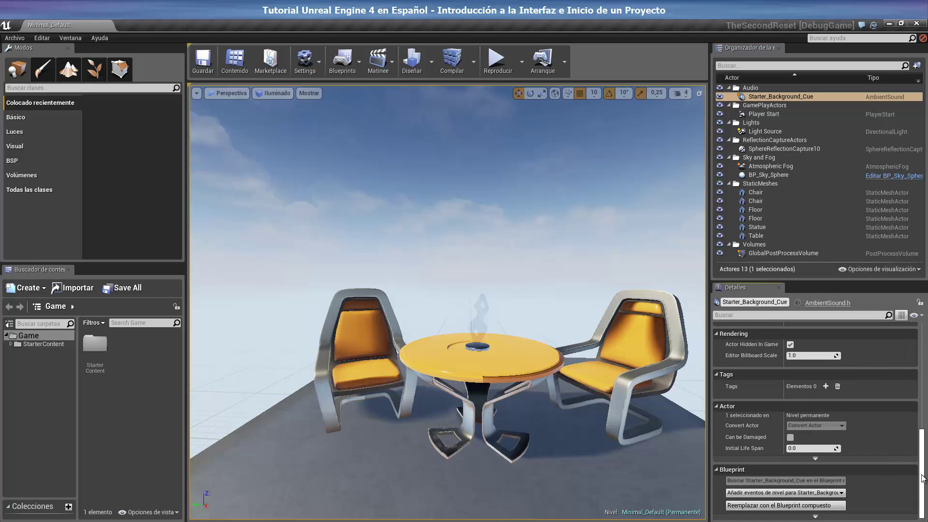
{"action": "scroll", "coordinate": [759, 424], "scroll_direction": "up", "scroll_amount": 3}
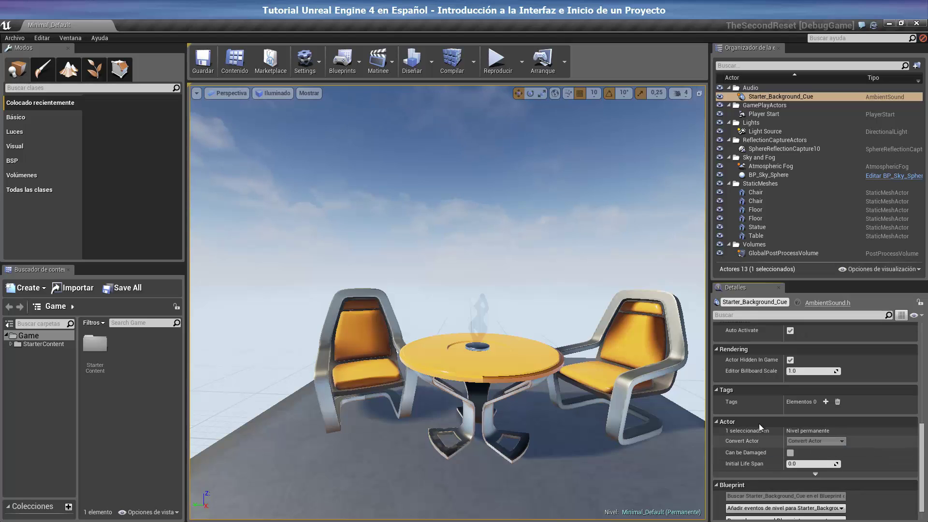
{"action": "scroll", "coordinate": [758, 424], "scroll_direction": "up", "scroll_amount": 1}
{"action": "scroll", "coordinate": [759, 420], "scroll_direction": "up", "scroll_amount": 3}
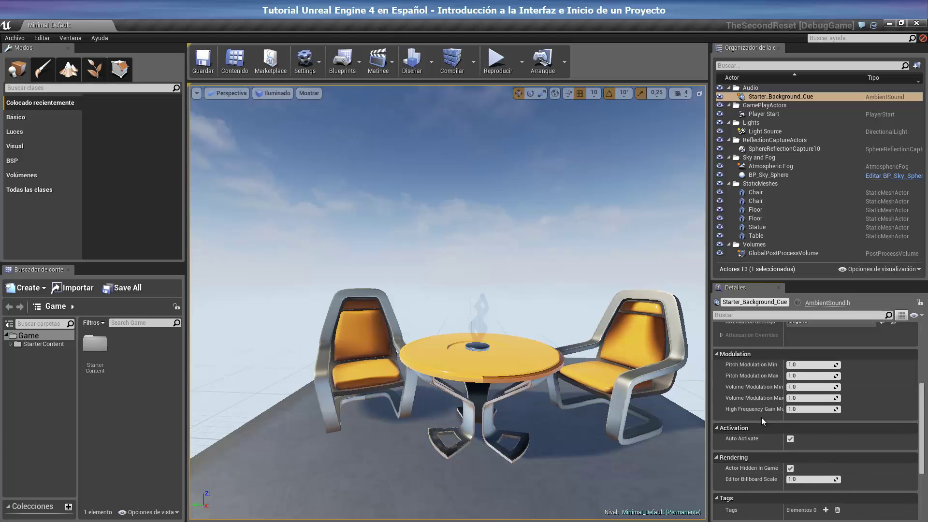
{"action": "scroll", "coordinate": [761, 417], "scroll_direction": "up", "scroll_amount": 2}
{"action": "scroll", "coordinate": [761, 417], "scroll_direction": "up", "scroll_amount": 1}
{"action": "scroll", "coordinate": [761, 417], "scroll_direction": "up", "scroll_amount": 1}
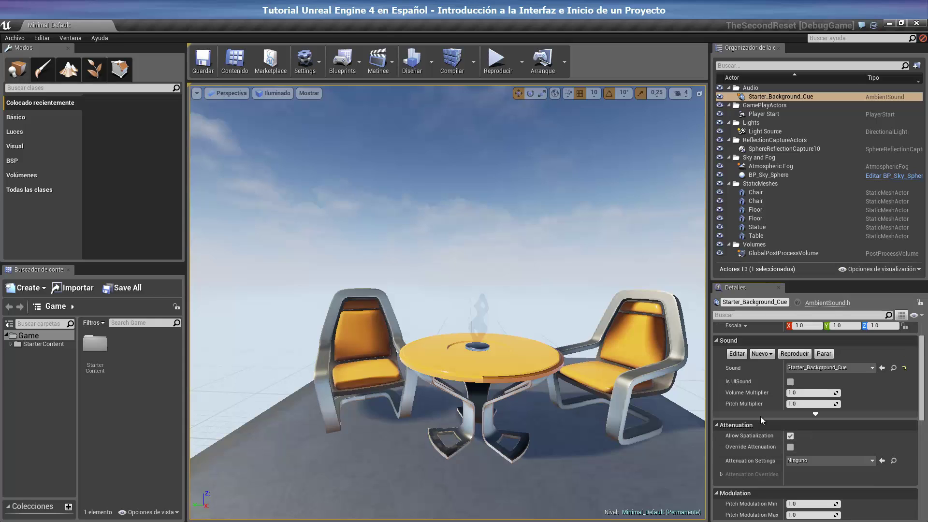
{"action": "scroll", "coordinate": [760, 416], "scroll_direction": "up", "scroll_amount": 1}
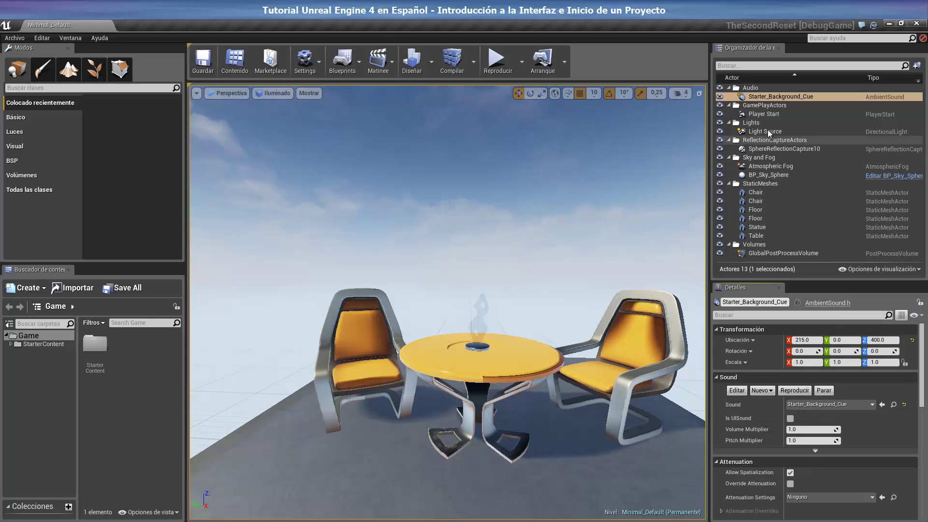
Step: Focus the viewport on Player Start, then select SphereReflectionCapture10 to show its settings
{"action": "left_click", "coordinate": [759, 115]}
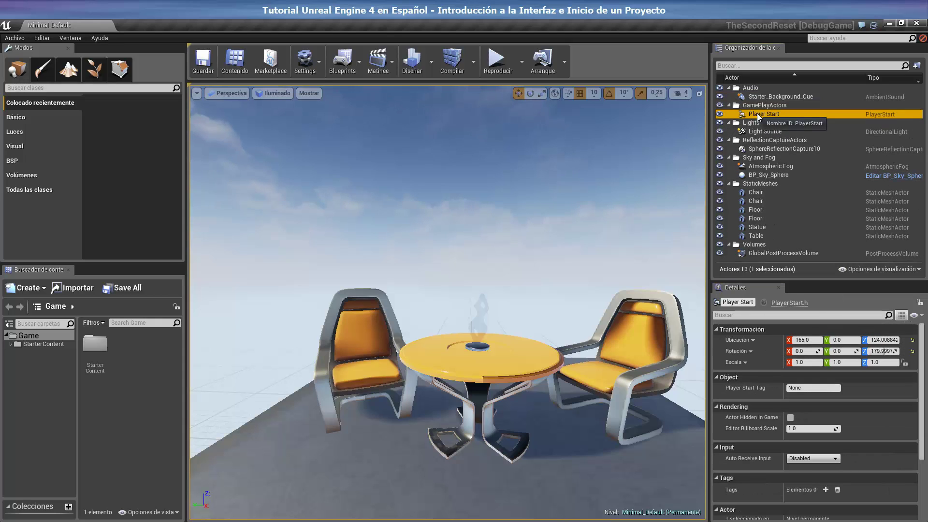
{"action": "double_click", "coordinate": [759, 115]}
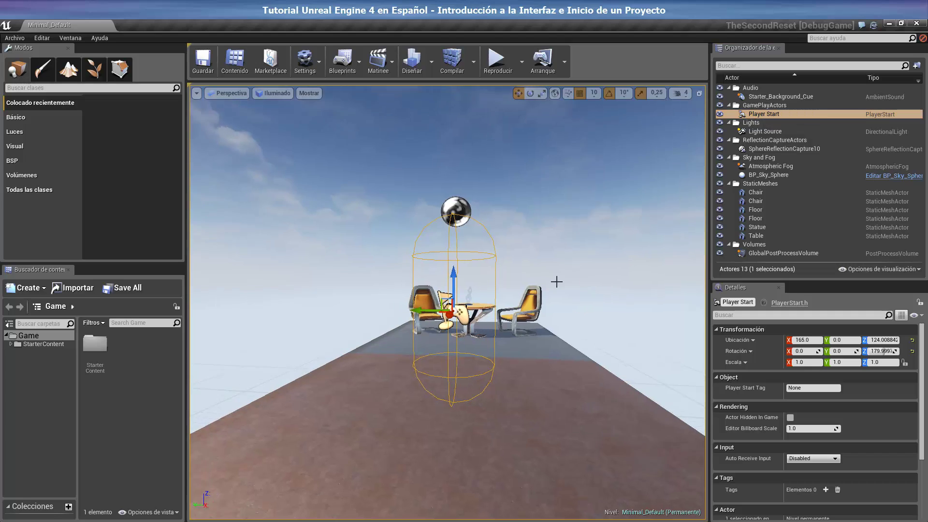
{"action": "mouse_move", "coordinate": [556, 282]}
{"action": "left_mouse_down"}
{"action": "mouse_move", "coordinate": [401, 334]}
{"action": "mouse_move", "coordinate": [493, 341]}
{"action": "left_mouse_up"}
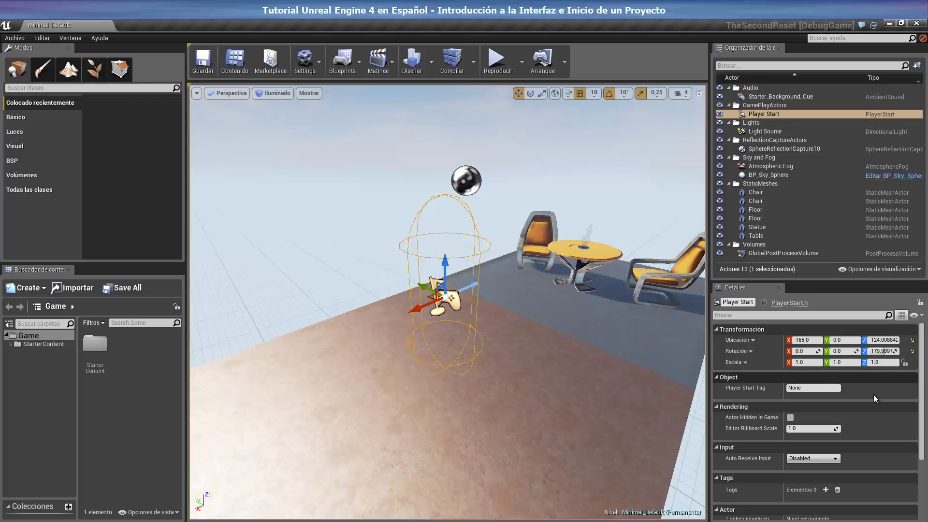
{"action": "scroll", "coordinate": [901, 390], "scroll_direction": "down", "scroll_amount": 5}
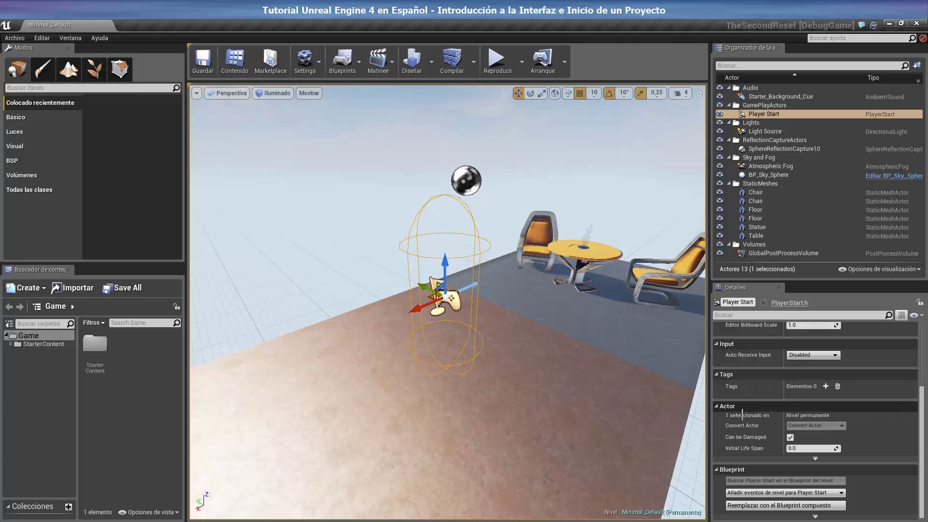
{"action": "scroll", "coordinate": [560, 394], "scroll_direction": "up", "scroll_amount": 5}
{"action": "key", "text": "f"}
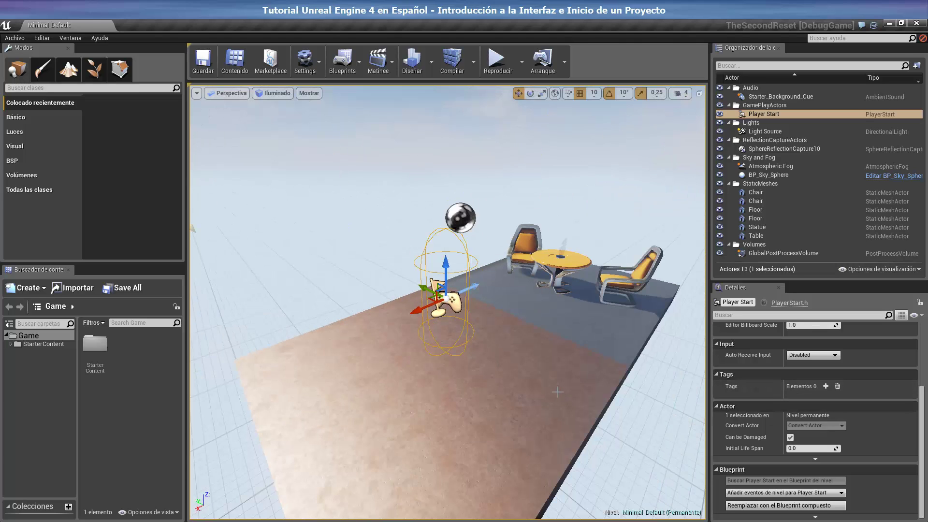
{"action": "left_click", "coordinate": [457, 224]}
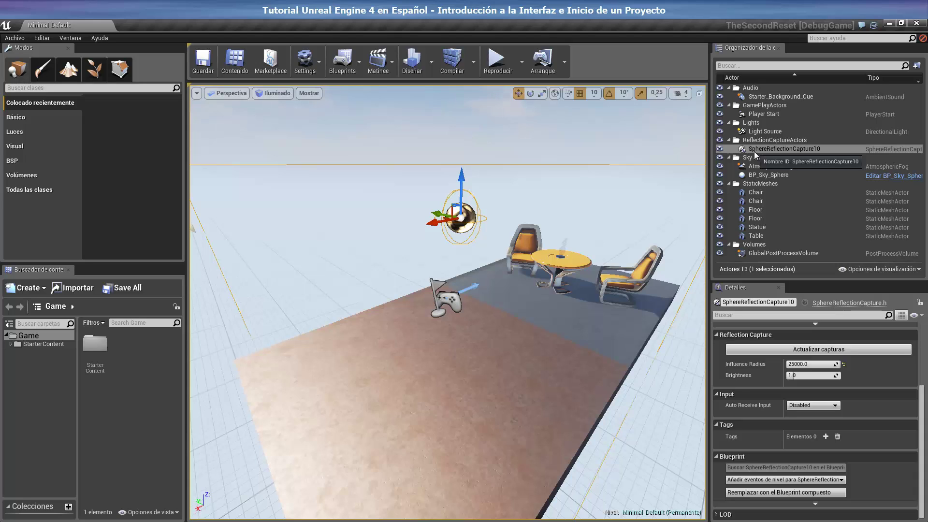
{"action": "left_click", "coordinate": [754, 151]}
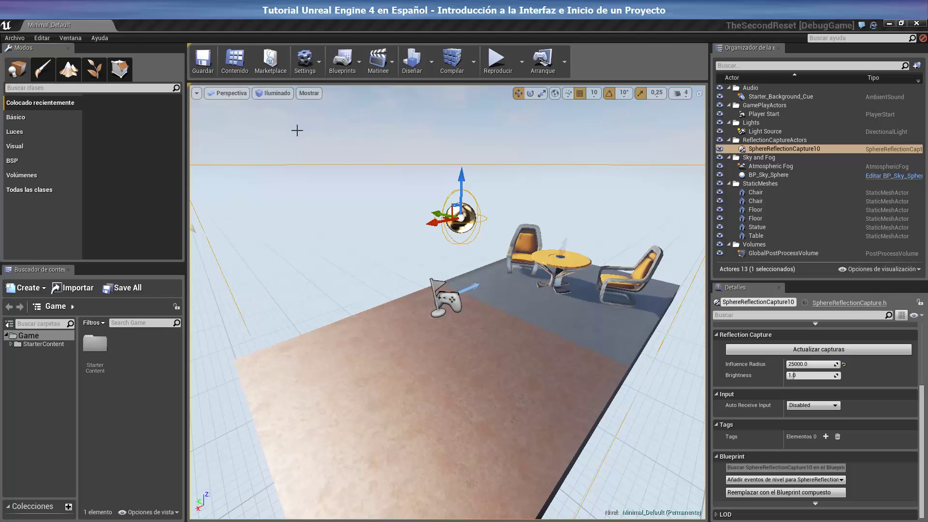
Step: Browse the Marketplace down to Showcases and Complete Projects, then close the Epic Games Launcher
{"action": "left_click", "coordinate": [271, 60]}
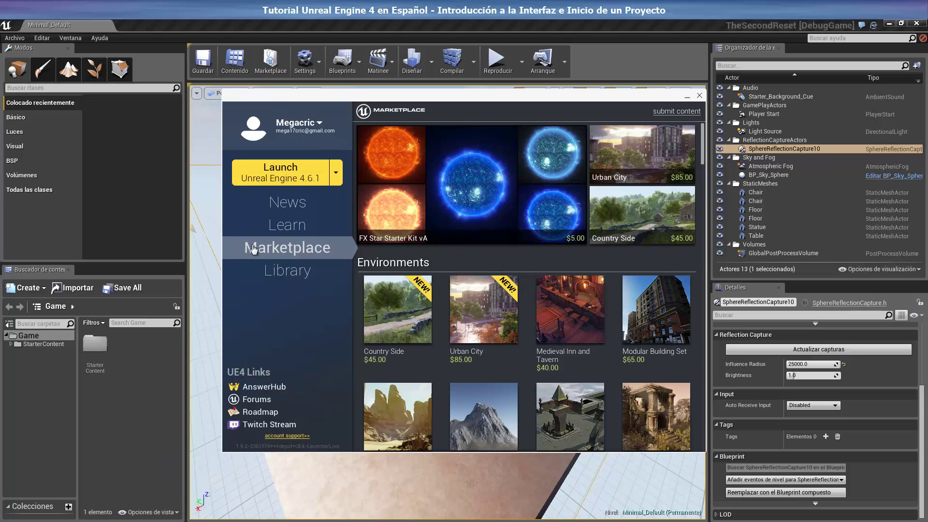
{"action": "scroll", "coordinate": [642, 234], "scroll_direction": "down", "scroll_amount": 5}
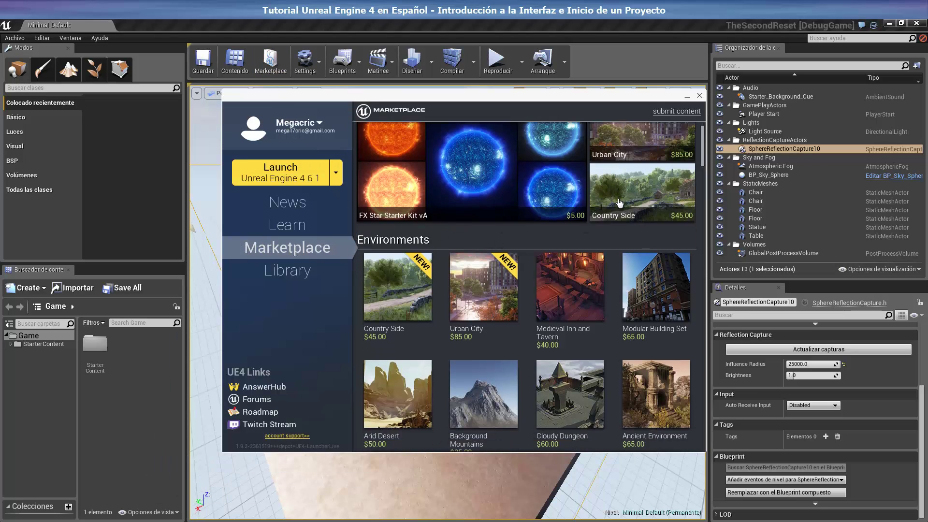
{"action": "scroll", "coordinate": [617, 206], "scroll_direction": "down", "scroll_amount": 3}
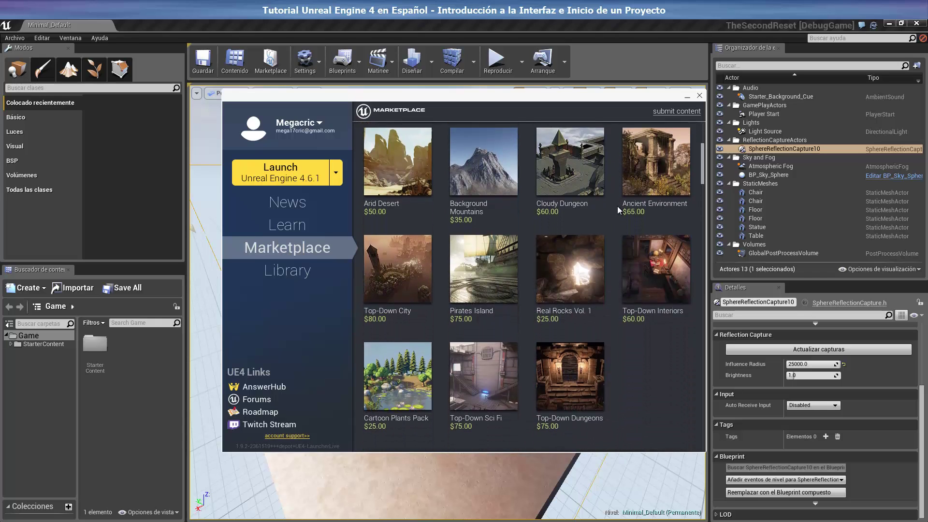
{"action": "scroll", "coordinate": [616, 206], "scroll_direction": "down", "scroll_amount": 2}
{"action": "scroll", "coordinate": [617, 206], "scroll_direction": "down", "scroll_amount": 2}
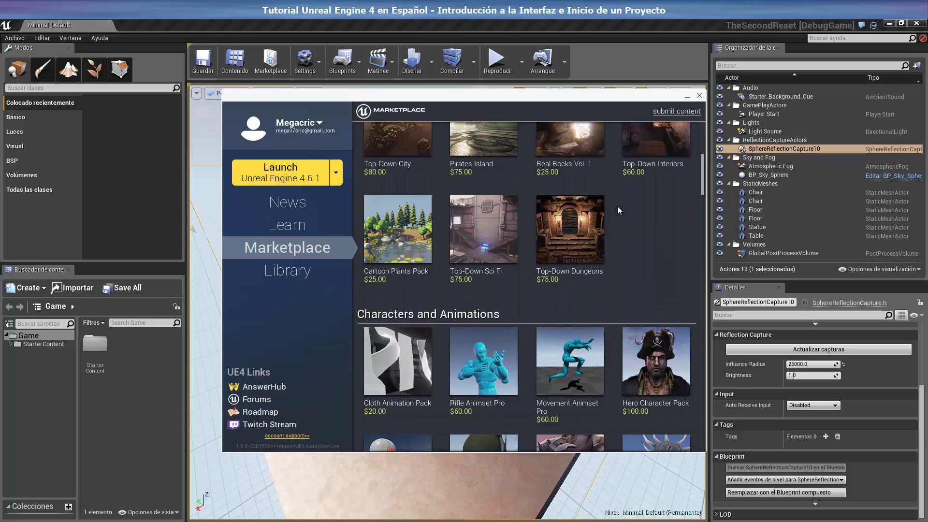
{"action": "scroll", "coordinate": [616, 206], "scroll_direction": "down", "scroll_amount": 2}
{"action": "scroll", "coordinate": [617, 206], "scroll_direction": "down", "scroll_amount": 2}
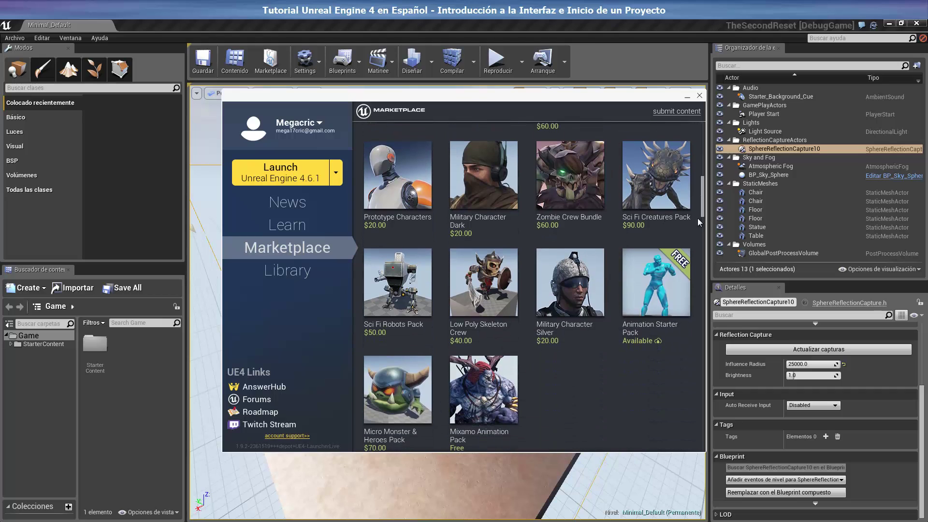
{"action": "left_click_drag", "start_coordinate": [703, 207], "coordinate": [704, 290]}
{"action": "left_click", "coordinate": [705, 332]}
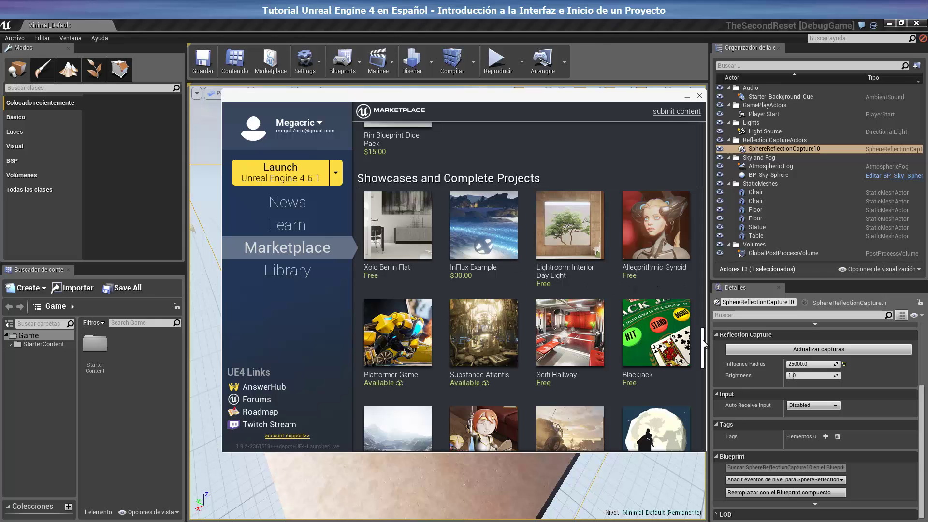
{"action": "mouse_move", "coordinate": [703, 350]}
{"action": "left_mouse_down"}
{"action": "mouse_move", "coordinate": [703, 440]}
{"action": "mouse_move", "coordinate": [702, 100]}
{"action": "left_mouse_up"}
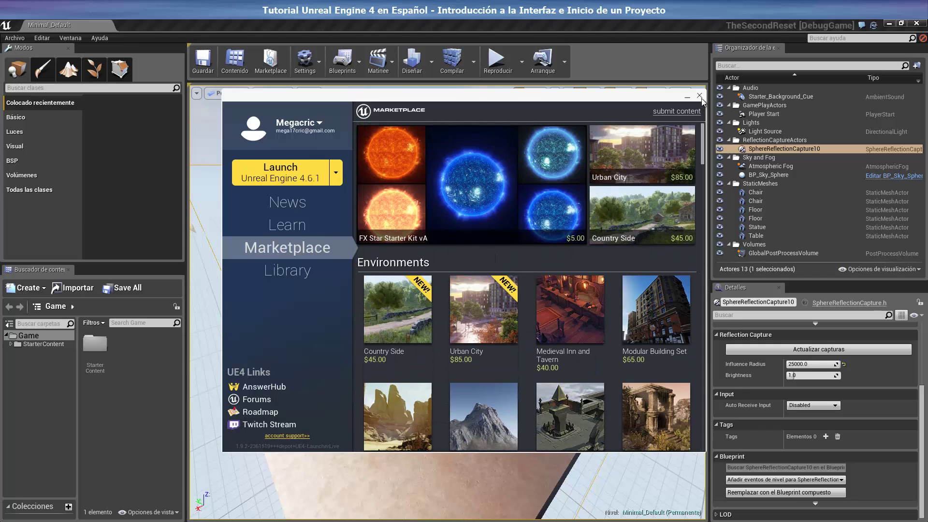
{"action": "left_click", "coordinate": [699, 96]}
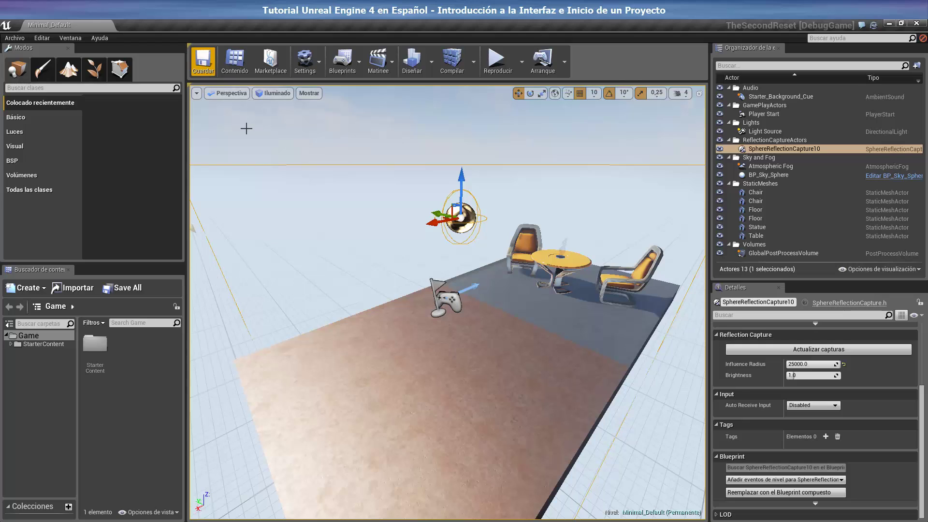
{"action": "left_click", "coordinate": [319, 67]}
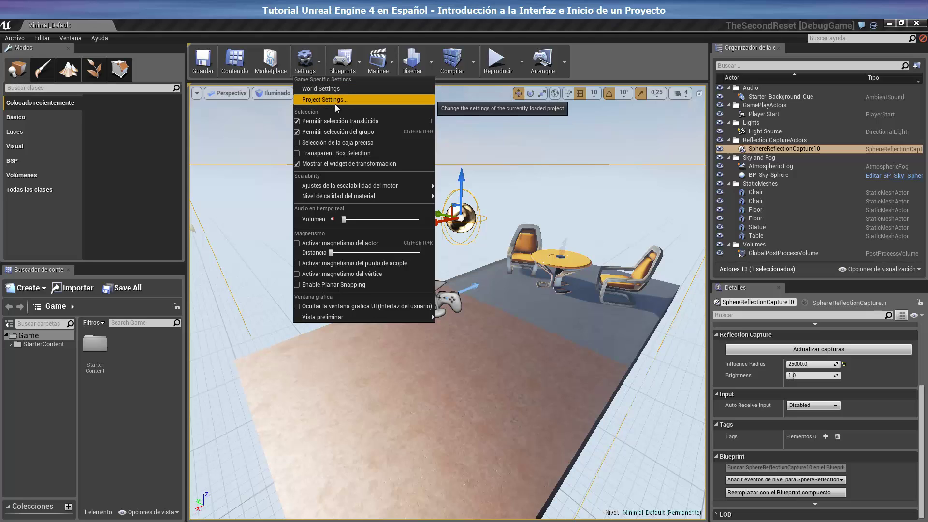
{"action": "mouse_move", "coordinate": [350, 196]}
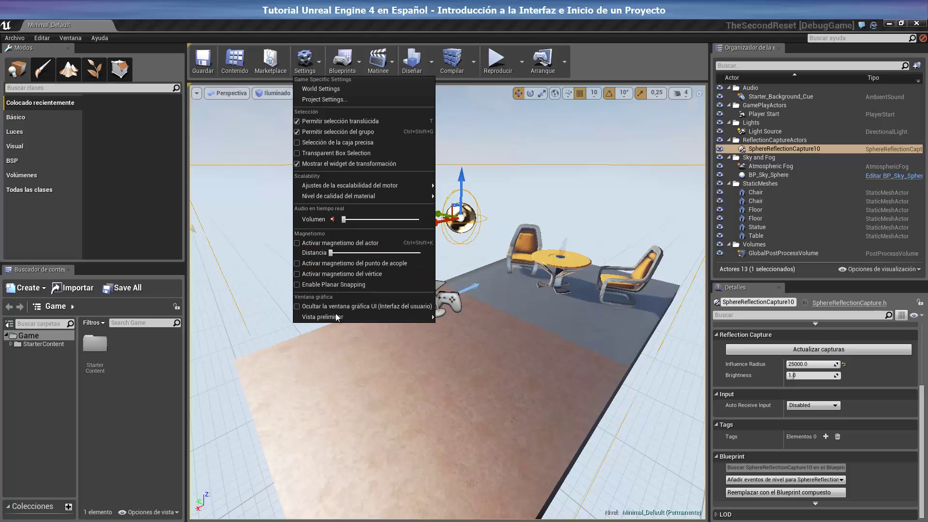
{"action": "left_click", "coordinate": [361, 65]}
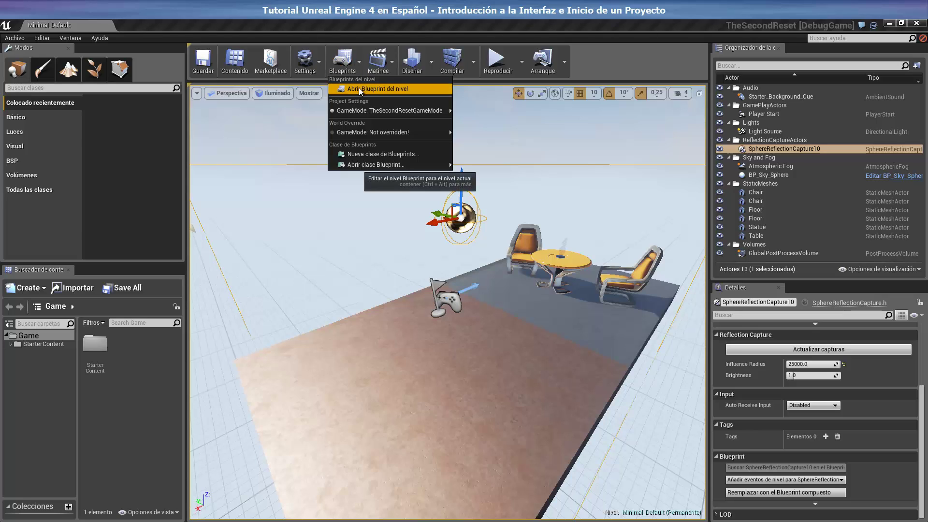
{"action": "mouse_move", "coordinate": [369, 113]}
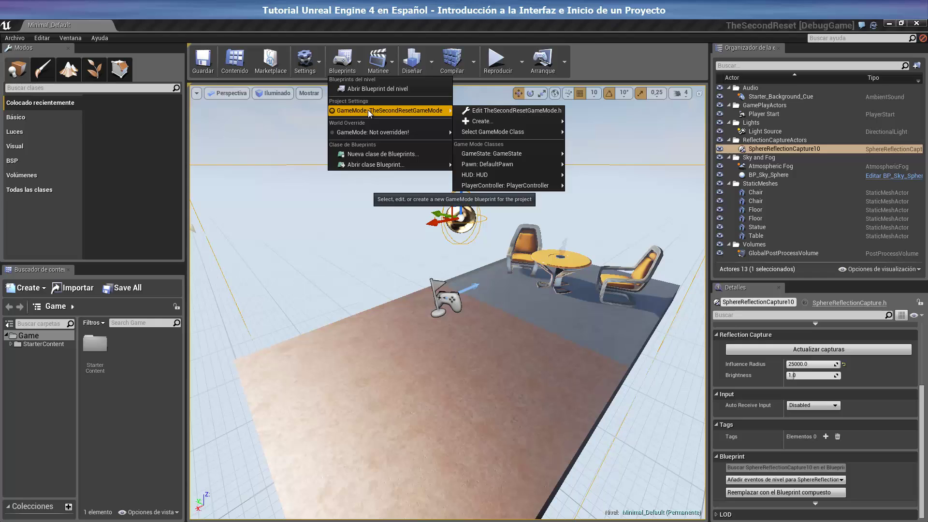
{"action": "mouse_move", "coordinate": [483, 120]}
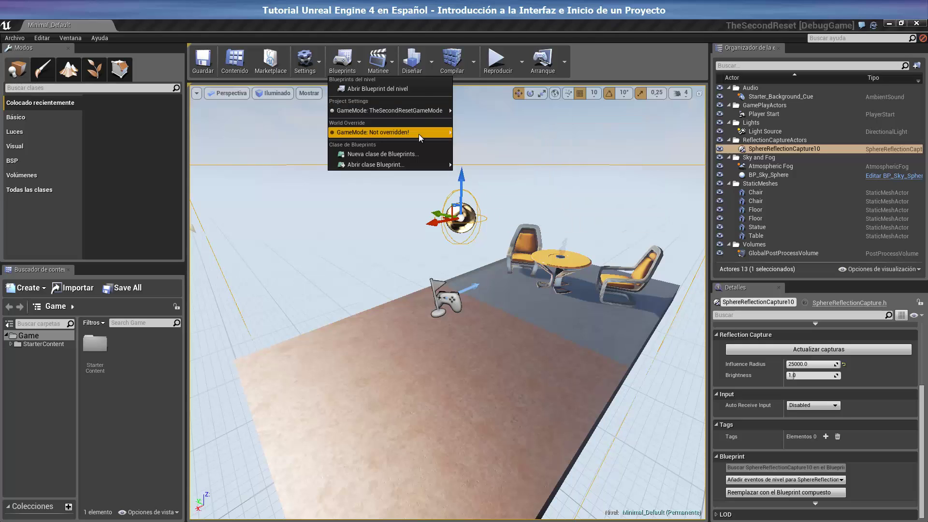
{"action": "mouse_move", "coordinate": [418, 134]}
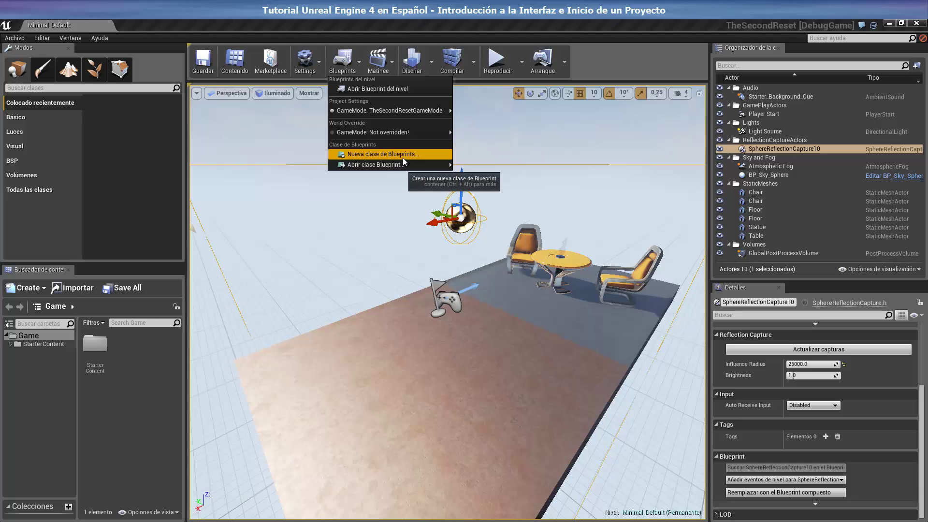
{"action": "left_click", "coordinate": [393, 67]}
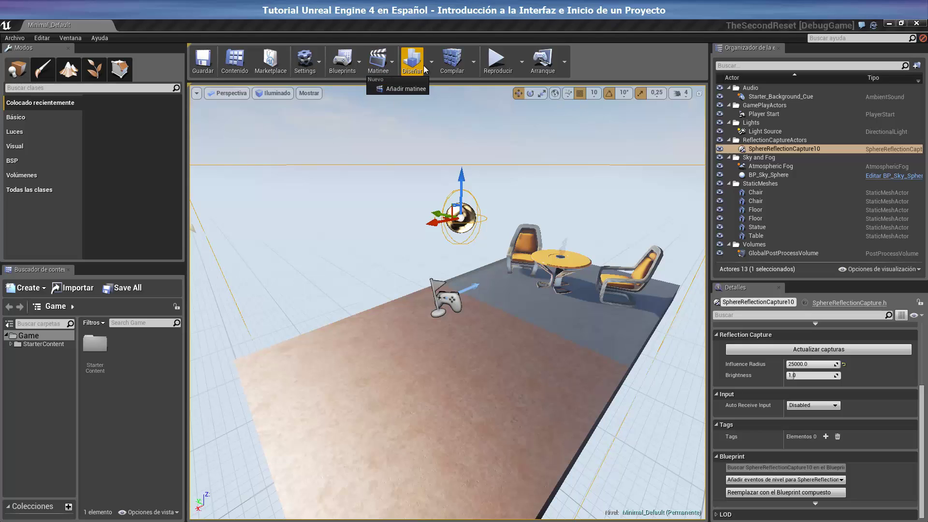
{"action": "left_click", "coordinate": [431, 67]}
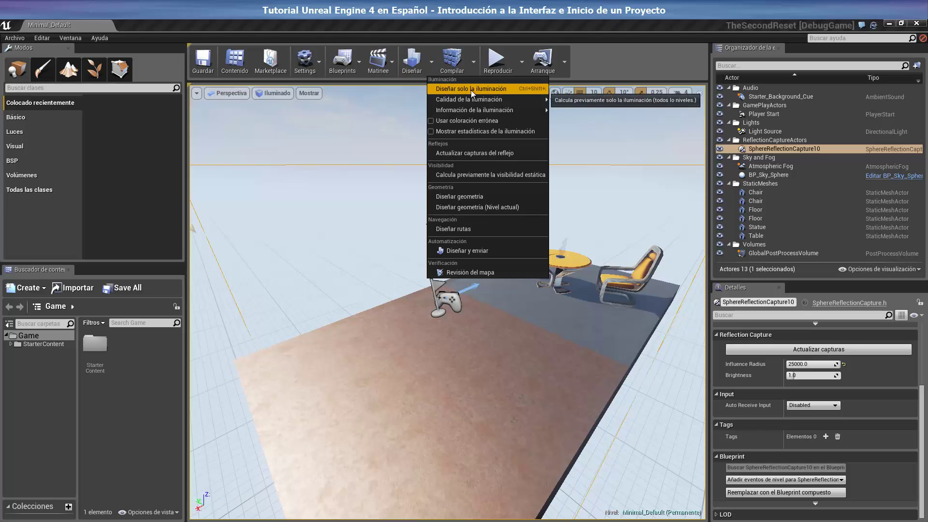
{"action": "mouse_move", "coordinate": [483, 100]}
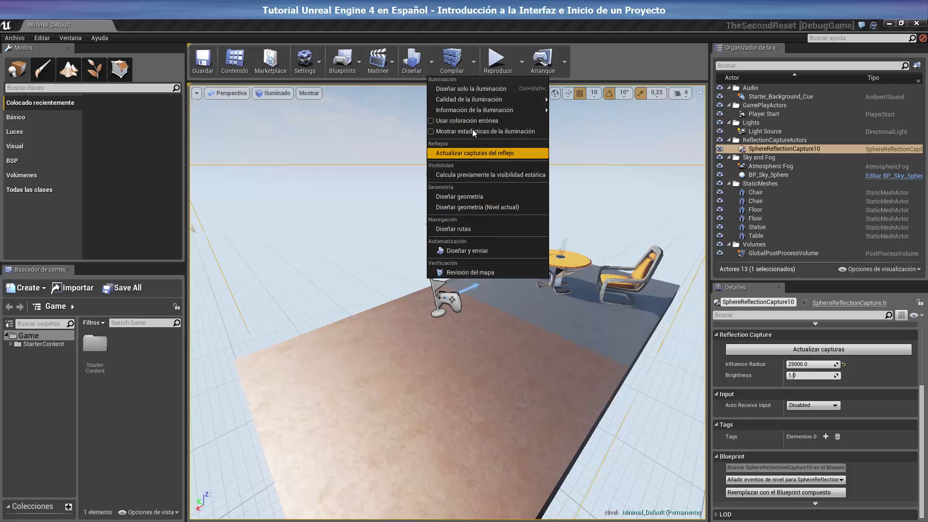
{"action": "left_click", "coordinate": [474, 64]}
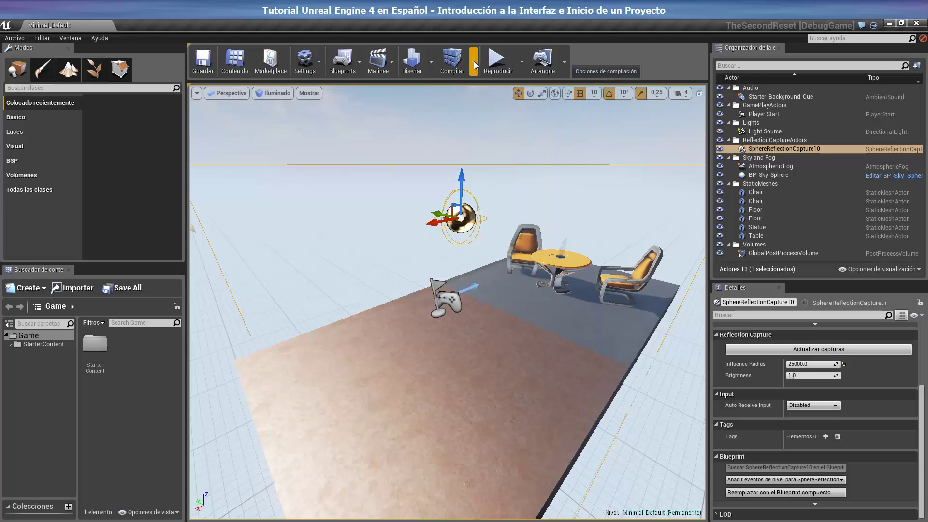
{"action": "left_click", "coordinate": [475, 66]}
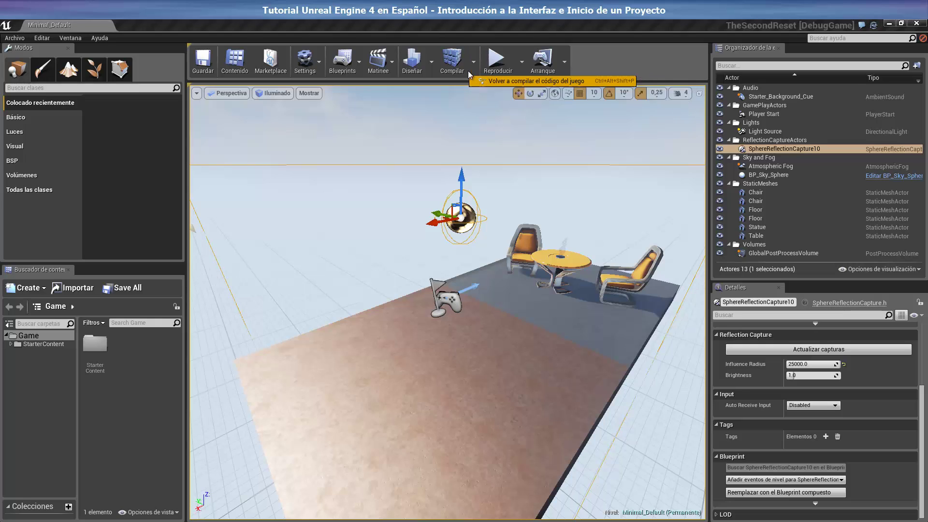
{"action": "left_click", "coordinate": [523, 66]}
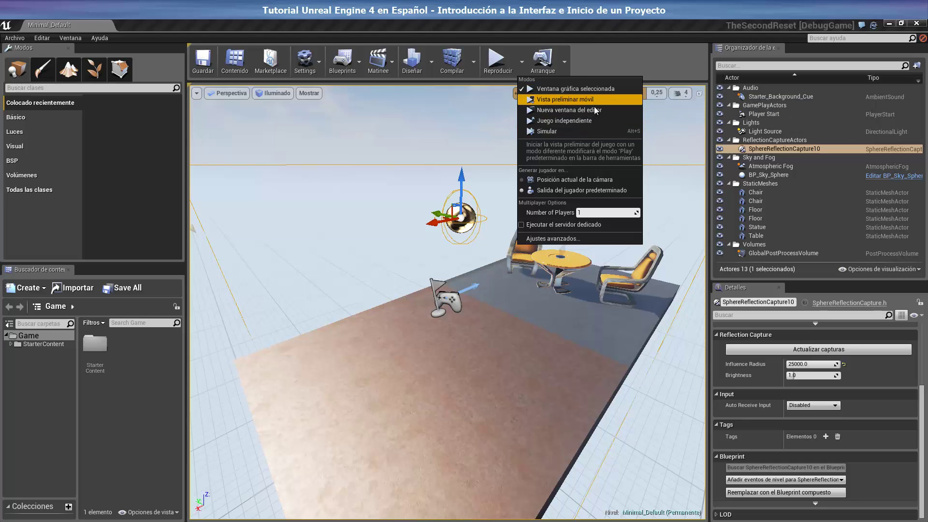
{"action": "left_click", "coordinate": [566, 66]}
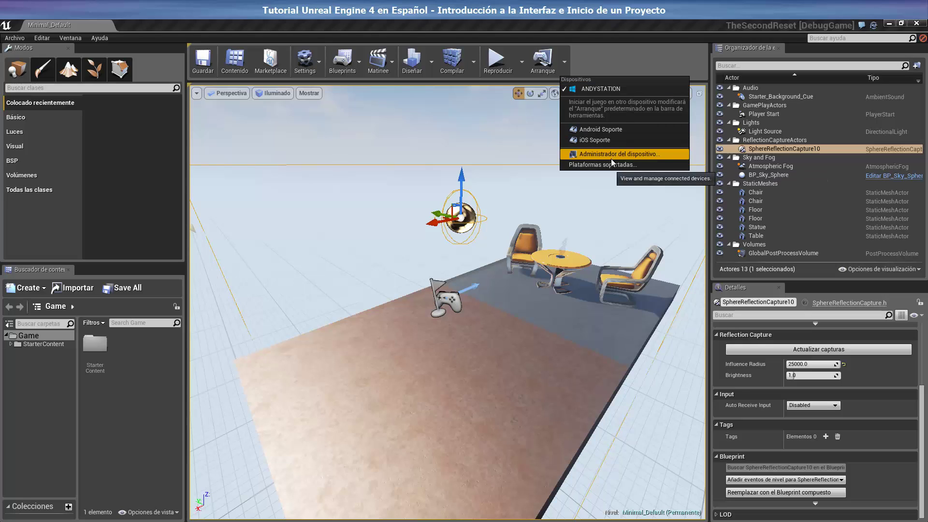
{"action": "left_click", "coordinate": [557, 66]}
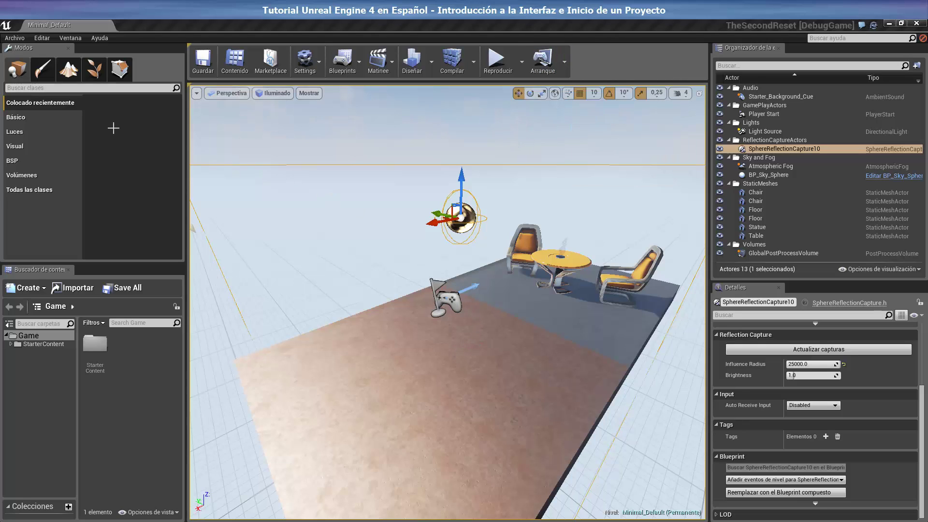
Step: Create a new level from the Nivel vacío template via Archivo > Nivel nuevo
{"action": "left_click", "coordinate": [19, 41]}
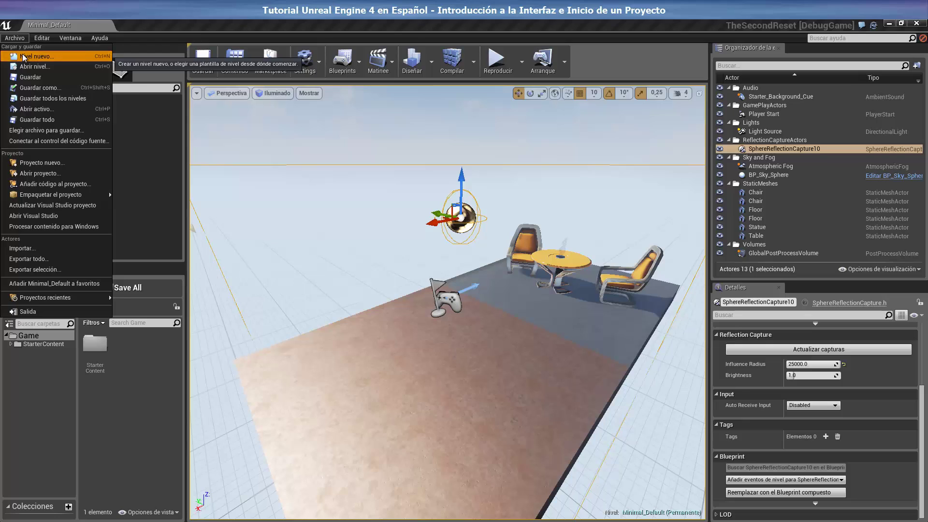
{"action": "left_click", "coordinate": [23, 56]}
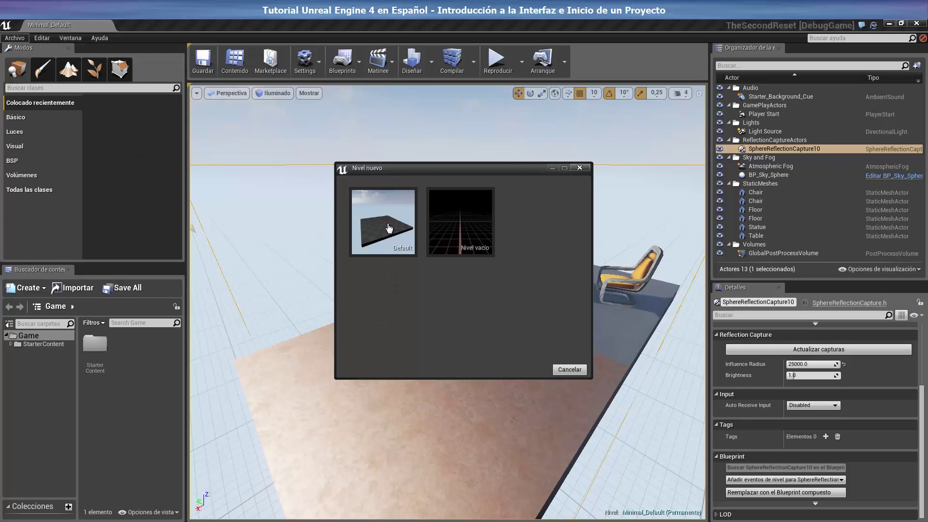
{"action": "left_click", "coordinate": [459, 222]}
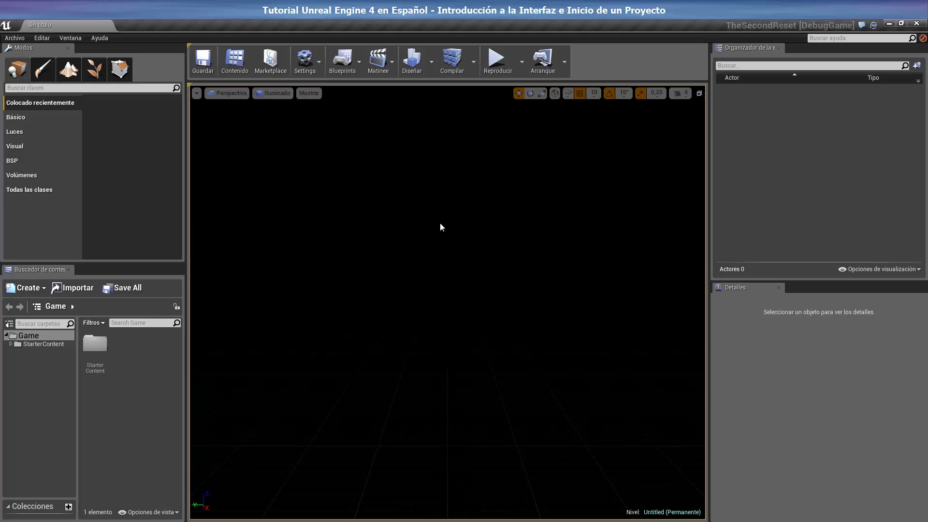
Step: Create a folder named 'Niveles' in the Game content folder and select it
{"action": "right_click", "coordinate": [143, 362]}
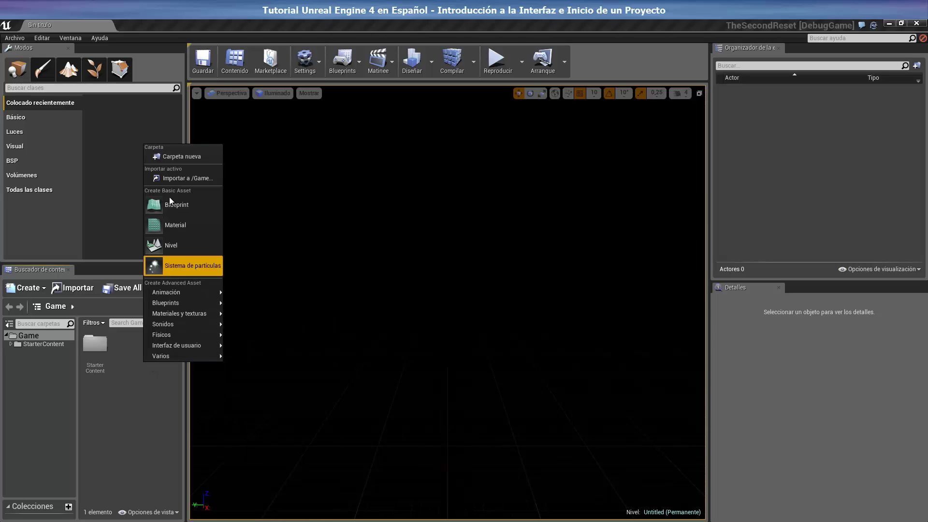
{"action": "left_click", "coordinate": [170, 155]}
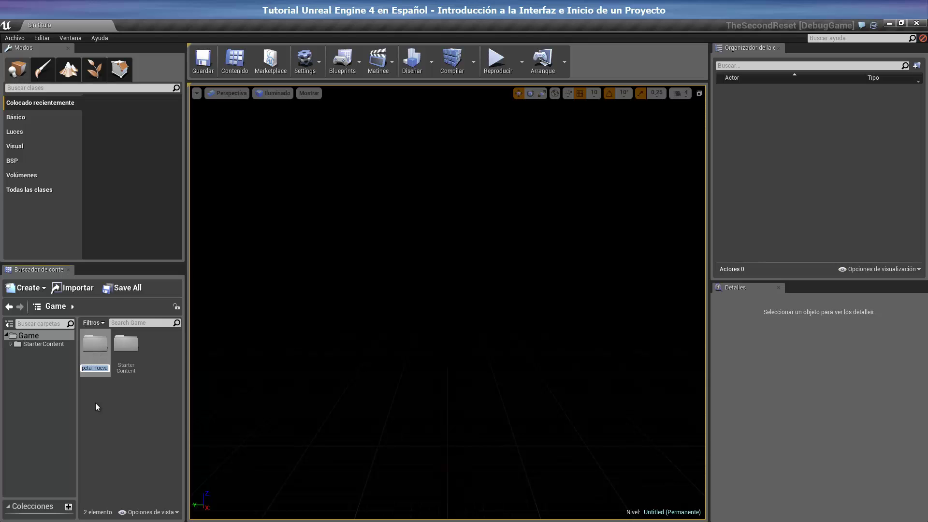
{"action": "type", "text": "Nivele"}
{"action": "type", "text": "s"}
{"action": "key", "text": "Return"}
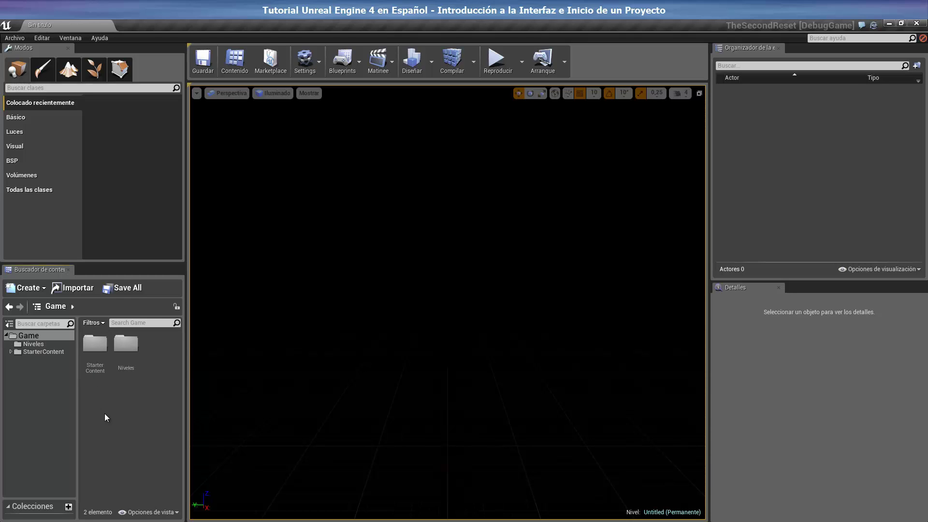
{"action": "left_click", "coordinate": [125, 357]}
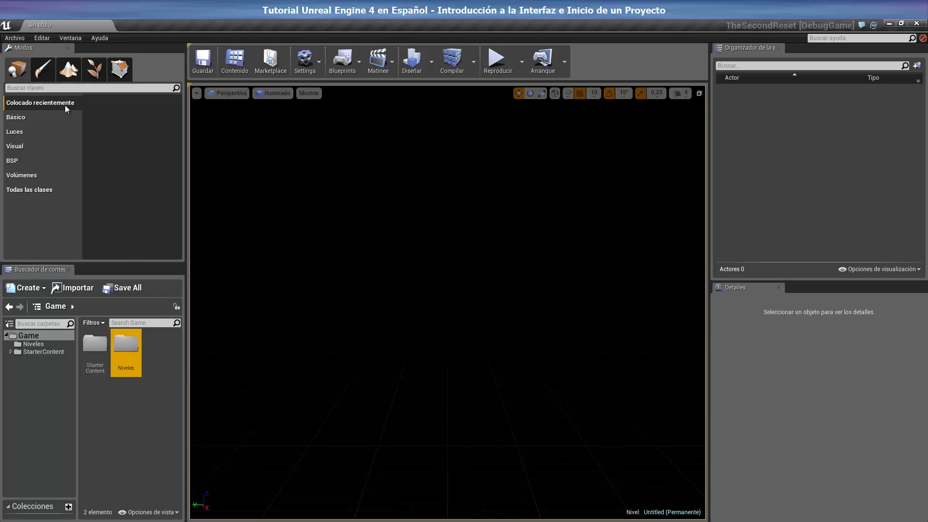
{"action": "left_click", "coordinate": [20, 41]}
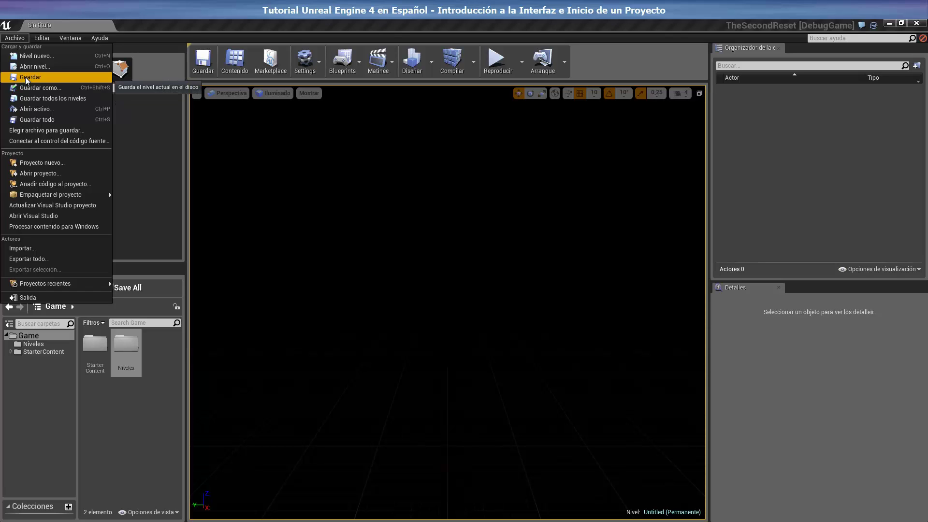
Step: Save the empty level as 'Menu' inside Niveles, then open that folder in the Content Browser
{"action": "left_click", "coordinate": [25, 77]}
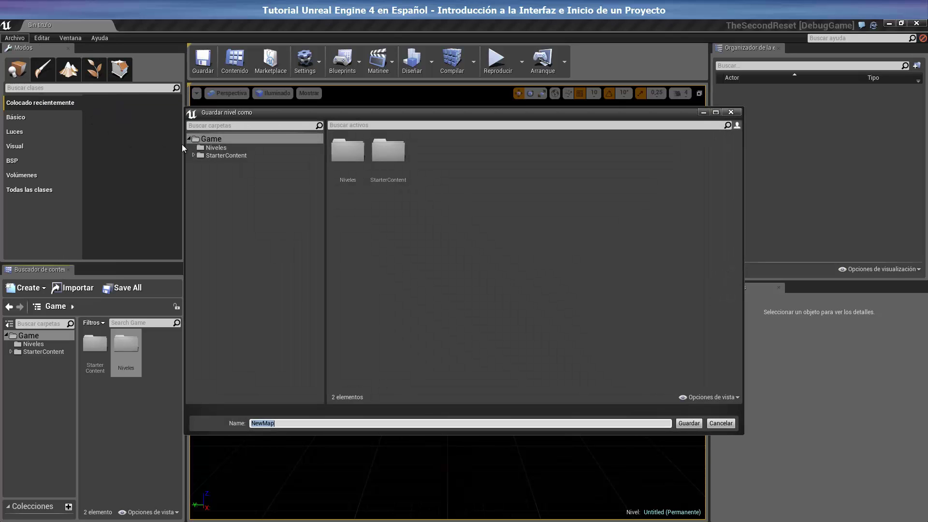
{"action": "left_click", "coordinate": [346, 152]}
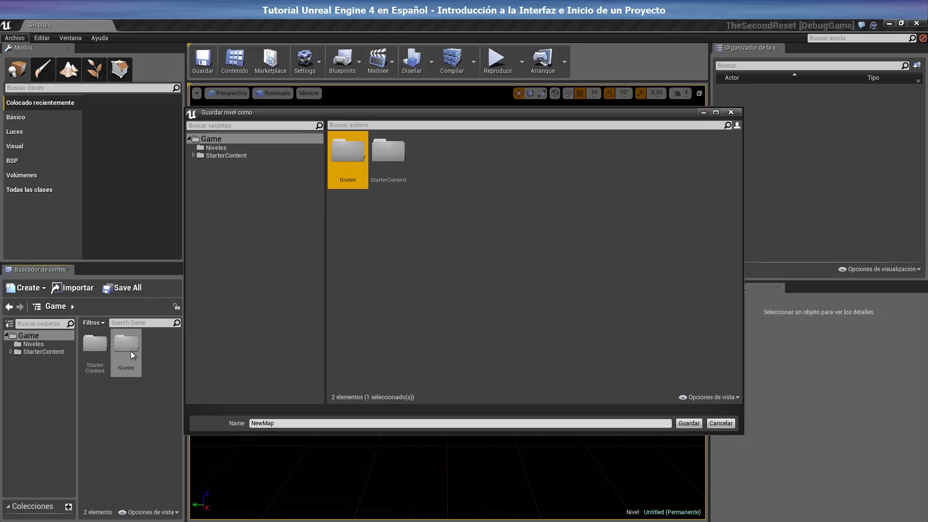
{"action": "double_click", "coordinate": [346, 150]}
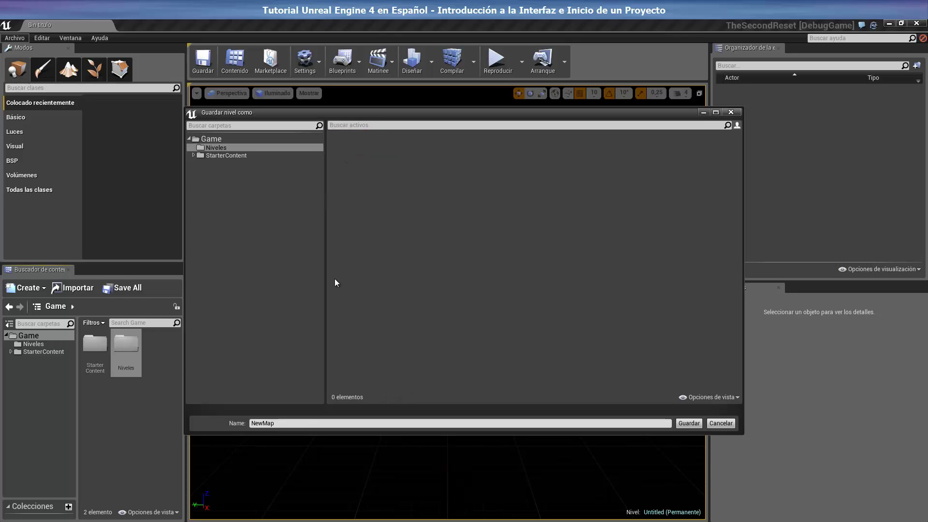
{"action": "left_click", "coordinate": [295, 424]}
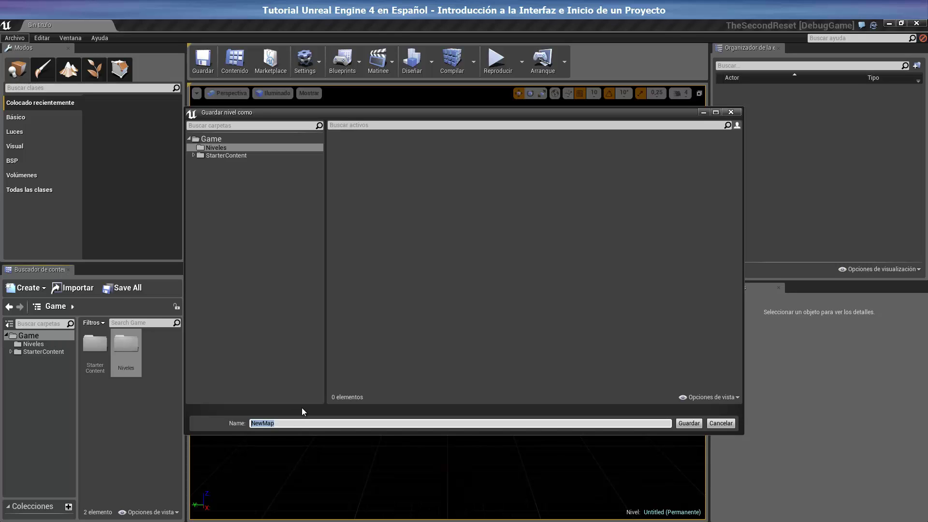
{"action": "type", "text": "M"}
{"action": "type", "text": "enu"}
{"action": "left_click", "coordinate": [693, 423]}
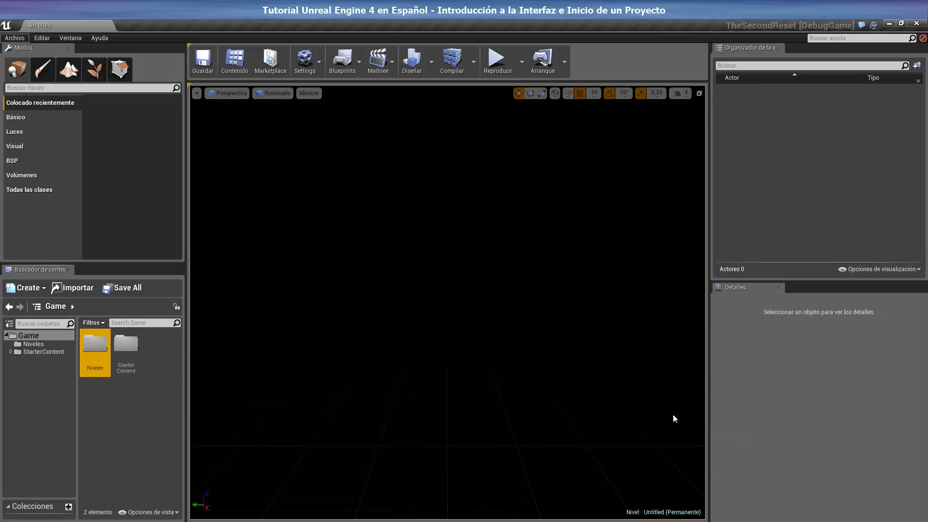
{"action": "double_click", "coordinate": [95, 344]}
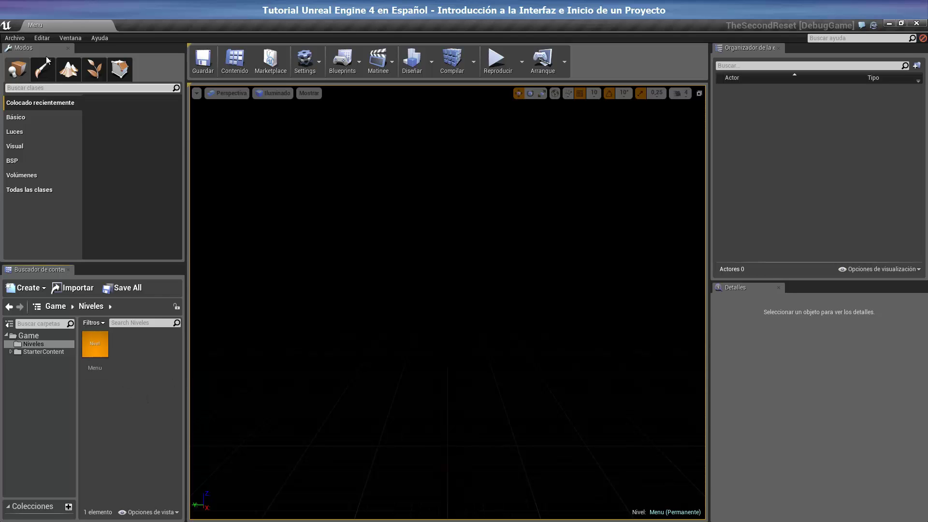
Step: Create another new level from the Nivel vacío template
{"action": "left_click", "coordinate": [20, 38]}
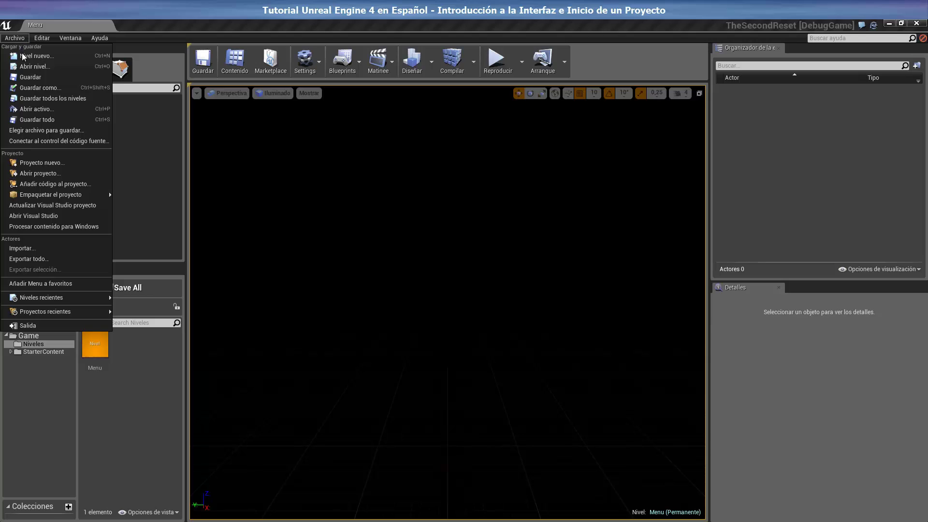
{"action": "left_click", "coordinate": [22, 56]}
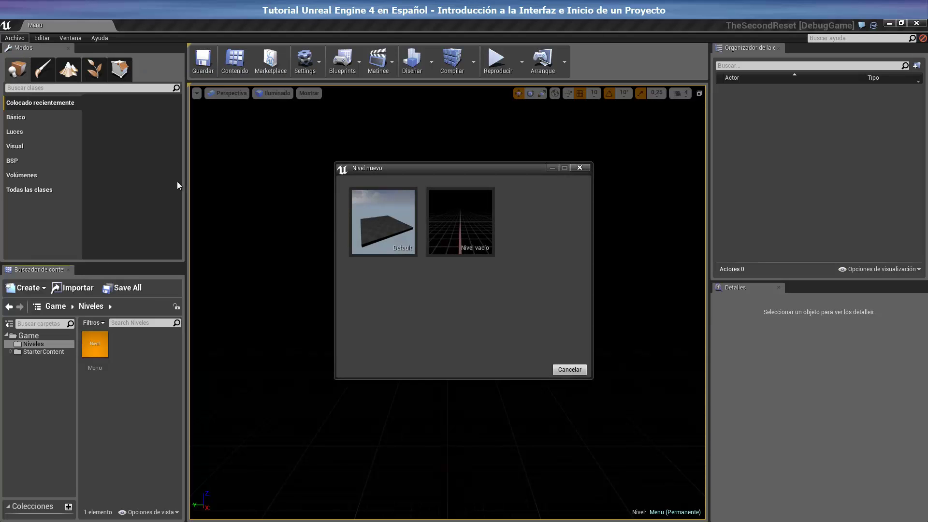
{"action": "left_click", "coordinate": [460, 223]}
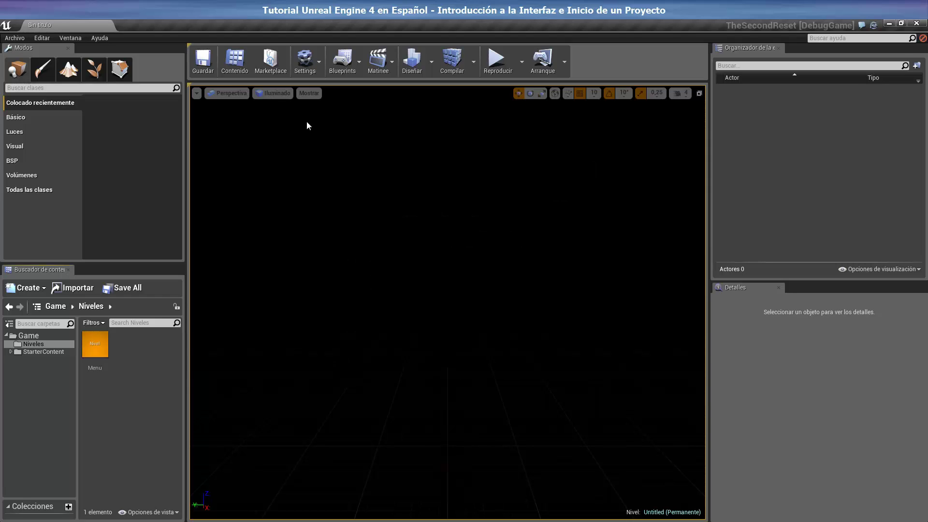
Step: Save the new level as 'Nivel1' in the Niveles folder and select the asset
{"action": "left_click", "coordinate": [205, 62]}
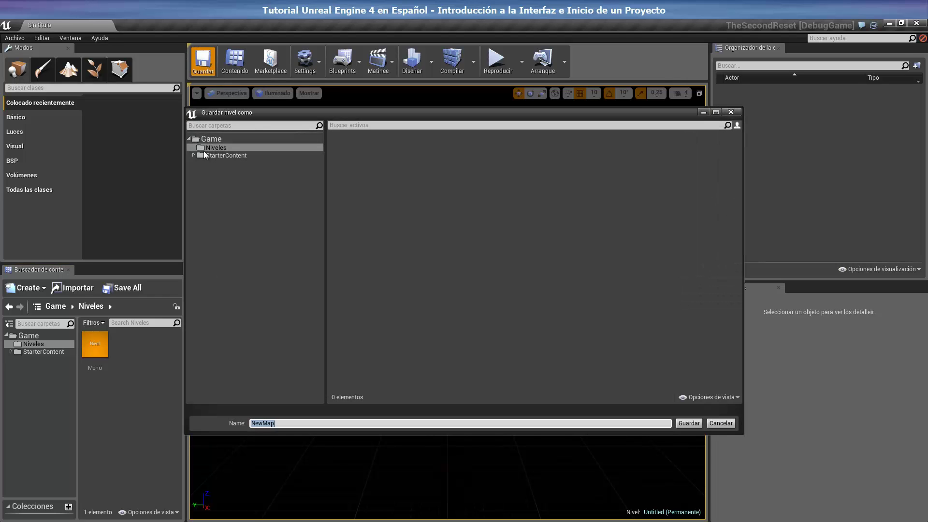
{"action": "left_click", "coordinate": [202, 149]}
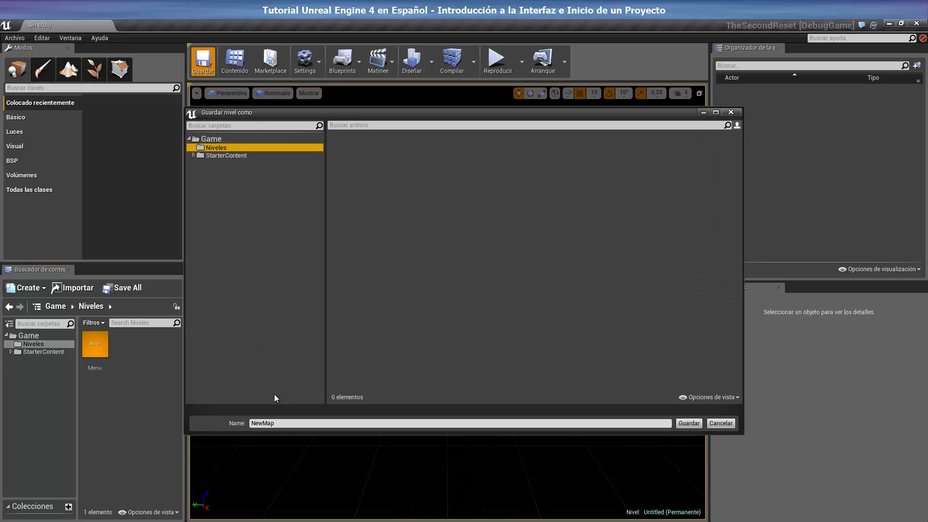
{"action": "left_click", "coordinate": [259, 423]}
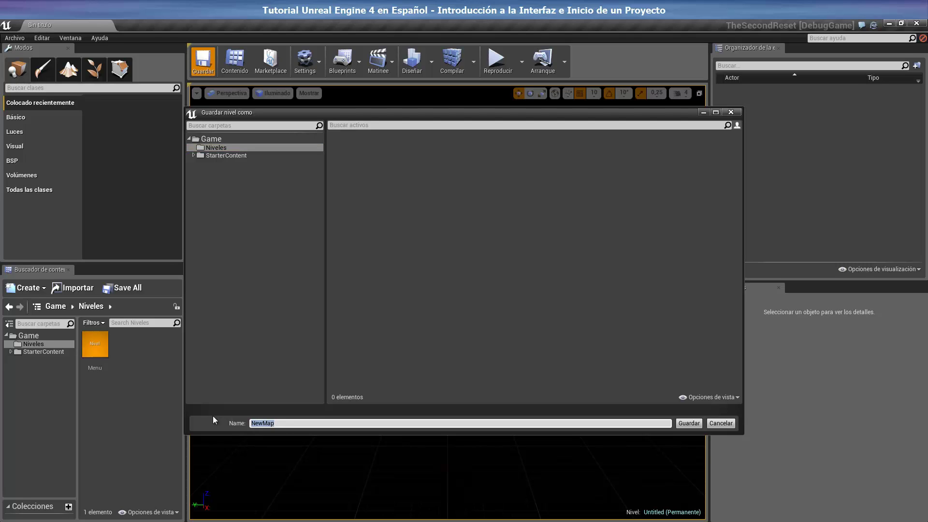
{"action": "type", "text": "Nivel"}
{"action": "key", "text": "BackSpace"}
{"action": "left_click", "coordinate": [686, 423]}
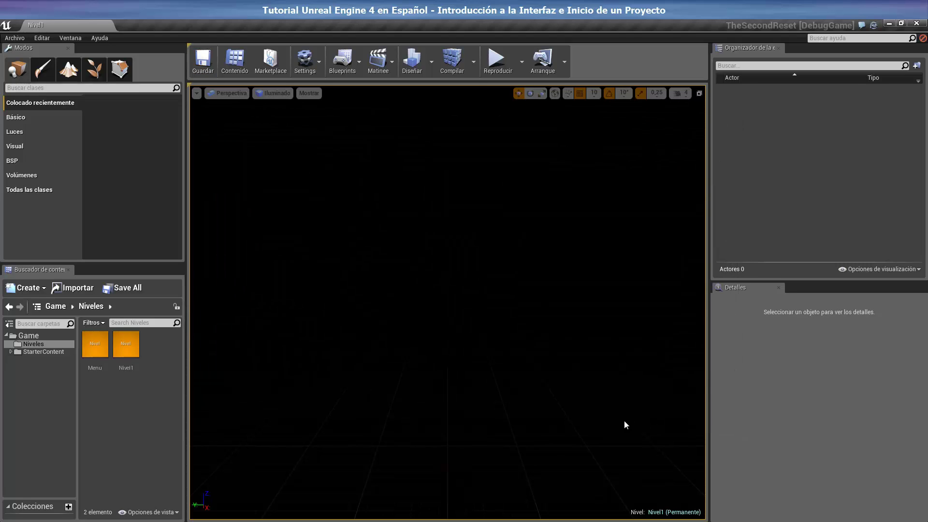
{"action": "left_click", "coordinate": [127, 364]}
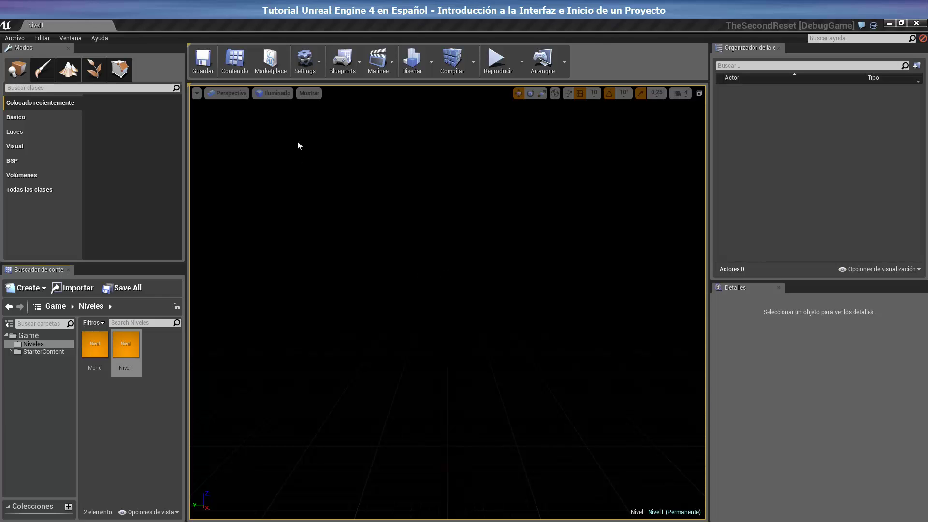
Step: Open Project Settings on the Mapas y modos (Maps & Modes) page
{"action": "left_click", "coordinate": [317, 61]}
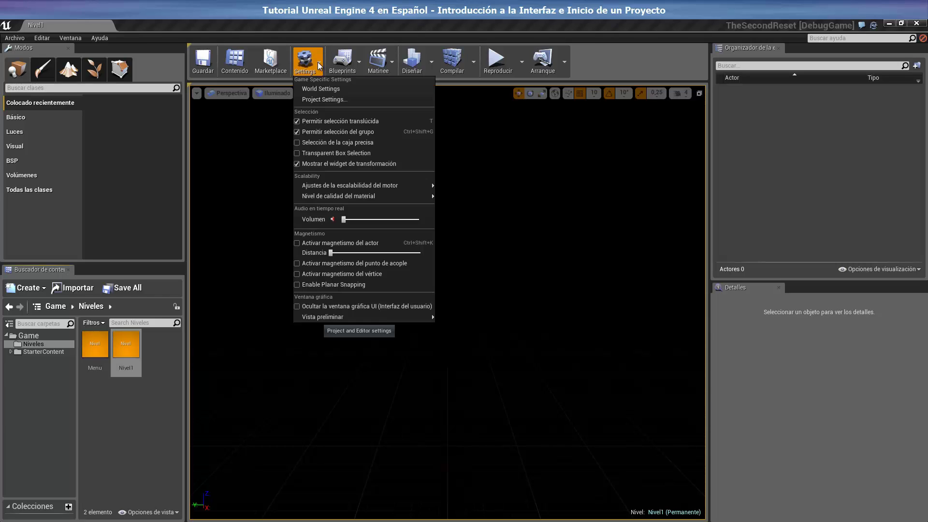
{"action": "left_click", "coordinate": [320, 100]}
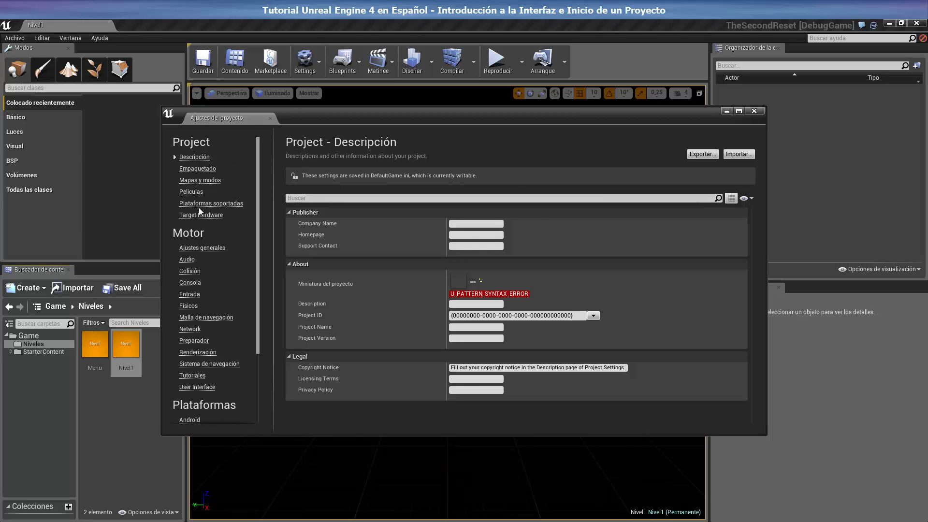
{"action": "left_click", "coordinate": [213, 183]}
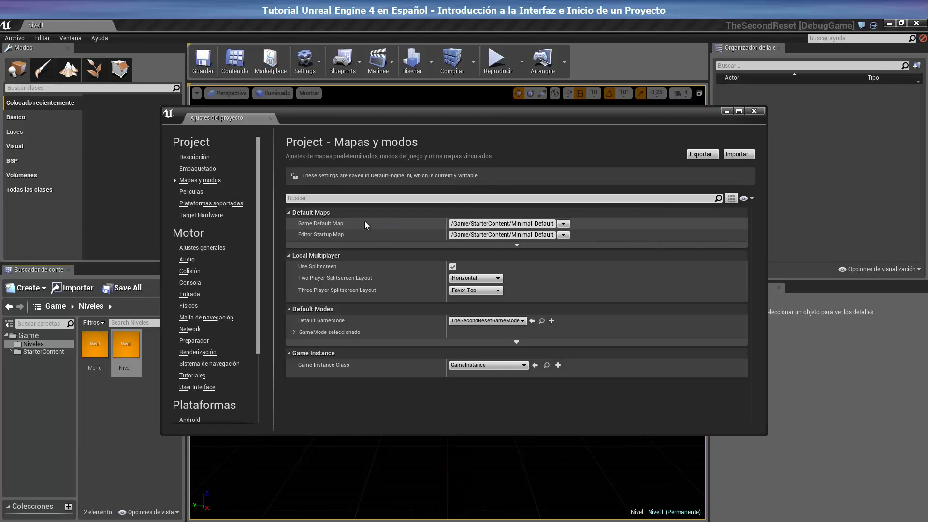
Step: Choose Menu for Game Default Map and Nivel1 for Editor Startup Map, then close Ajustes del proyecto
{"action": "left_click", "coordinate": [564, 225]}
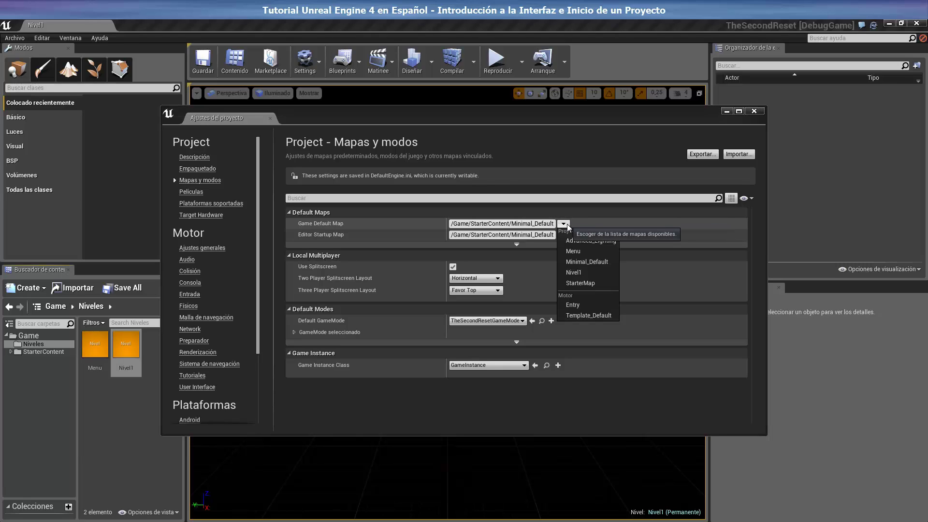
{"action": "left_click", "coordinate": [573, 251]}
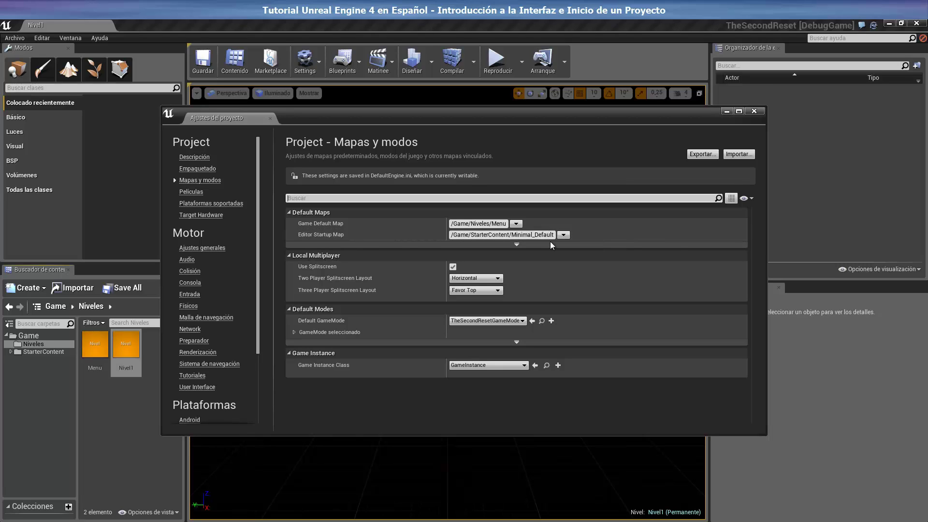
{"action": "left_click", "coordinate": [564, 235]}
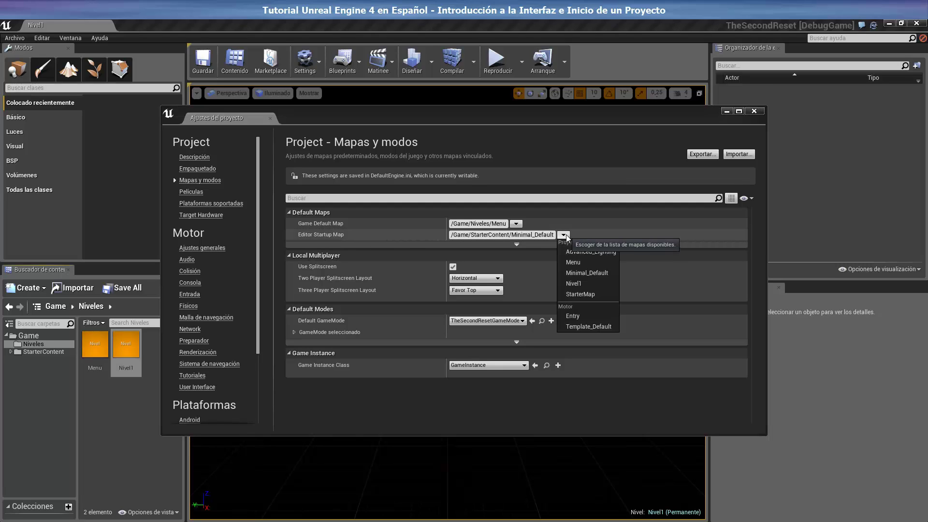
{"action": "left_click", "coordinate": [578, 284]}
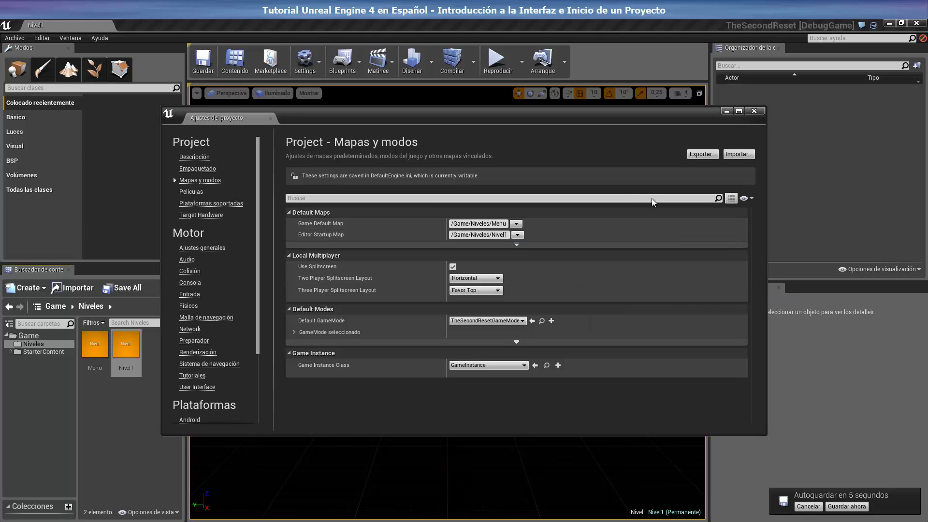
{"action": "left_click", "coordinate": [761, 112]}
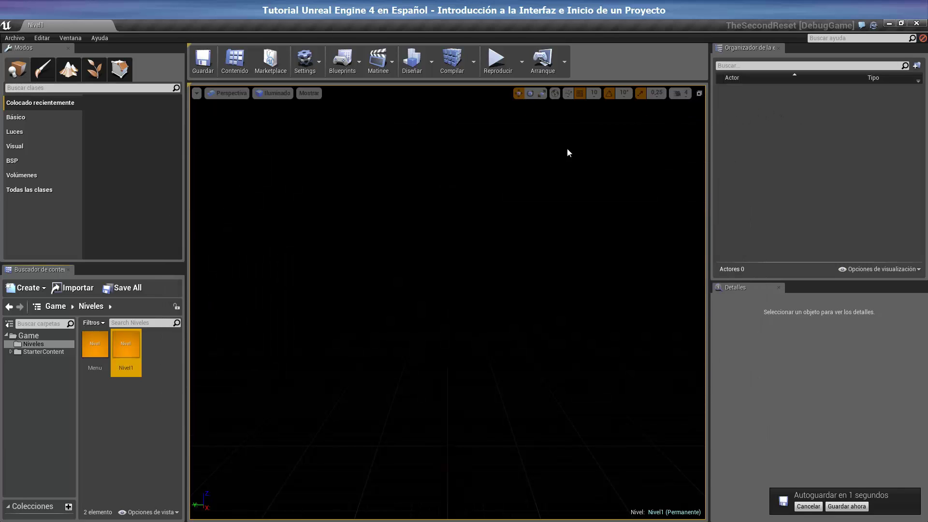
Step: Recompile the project's C++ game code with the Compilar toolbar button
{"action": "left_click", "coordinate": [453, 60]}
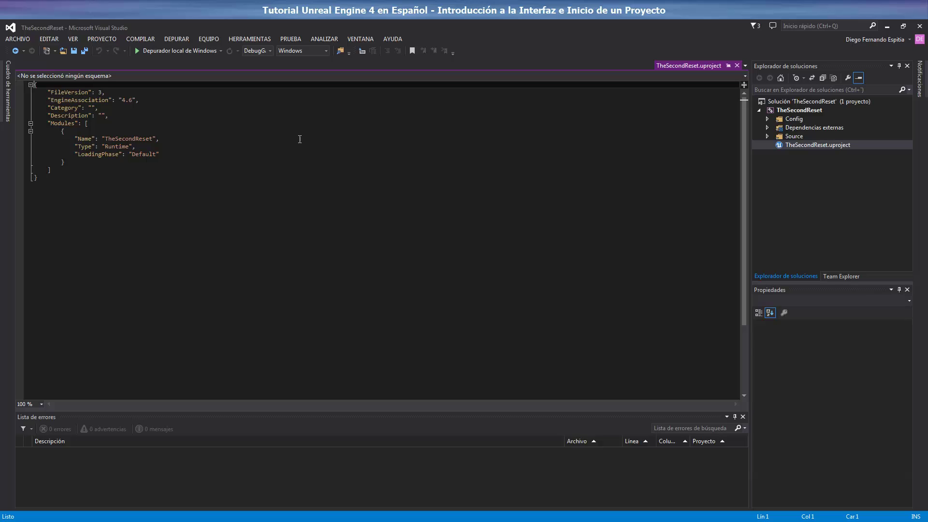
Step: Check DefaultEngine.ini lists GameDefaultMap Menu and EditorStartupMap Nivel1, then run Depurador local de Windows
{"action": "left_click", "coordinate": [767, 120]}
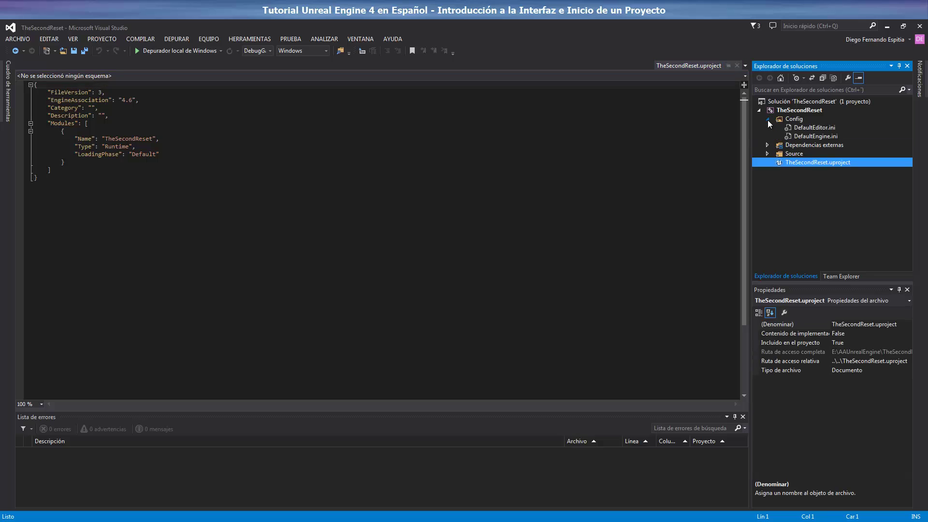
{"action": "left_click", "coordinate": [807, 137]}
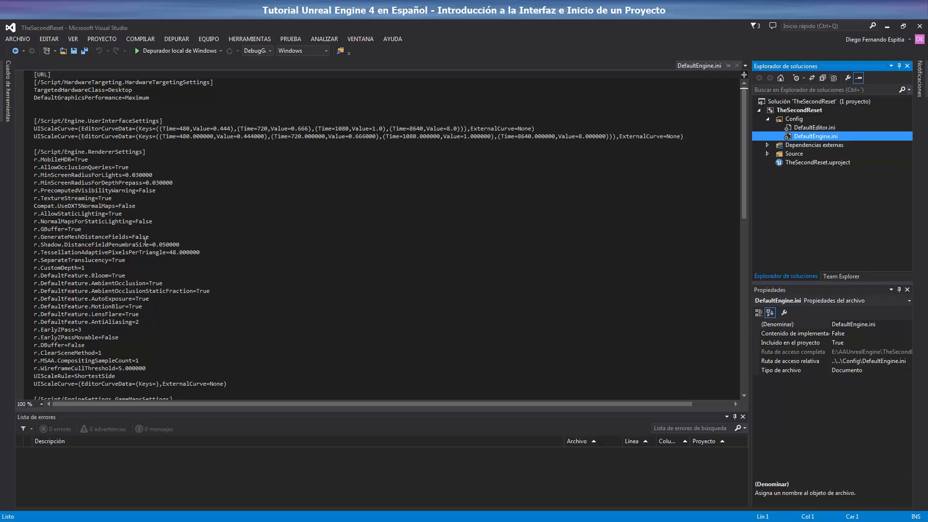
{"action": "left_click", "coordinate": [273, 213]}
{"action": "scroll", "coordinate": [177, 209], "scroll_direction": "down", "scroll_amount": 8}
{"action": "left_click_drag", "start_coordinate": [159, 267], "coordinate": [34, 268]}
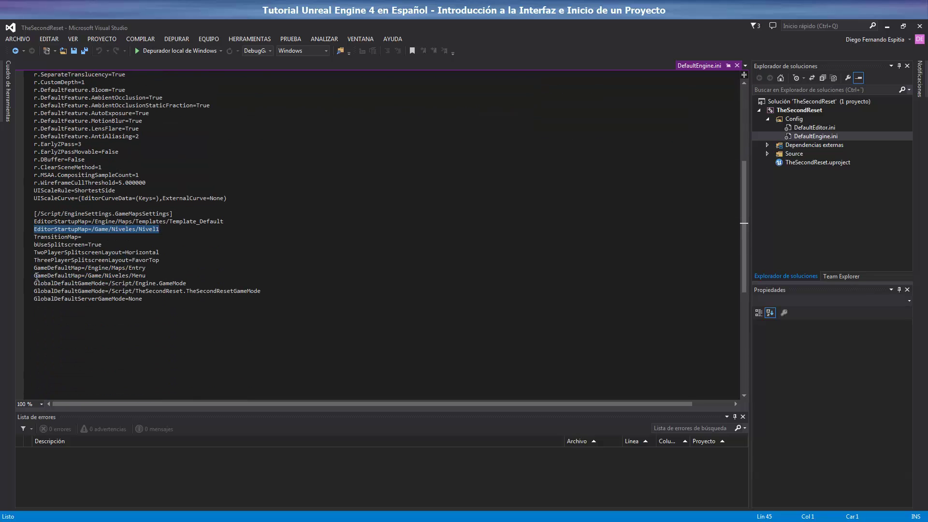
{"action": "left_click_drag", "start_coordinate": [34, 275], "coordinate": [149, 275]}
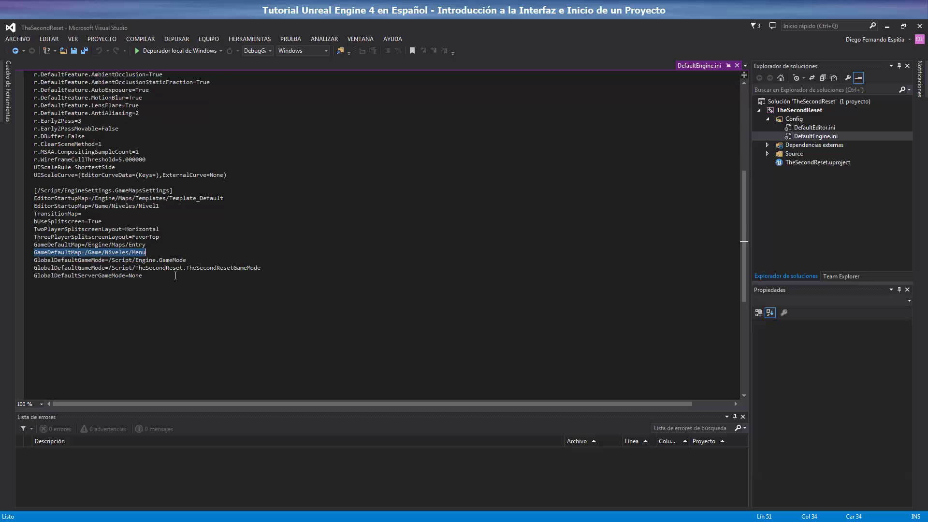
{"action": "scroll", "coordinate": [174, 273], "scroll_direction": "down", "scroll_amount": 7}
{"action": "scroll", "coordinate": [175, 275], "scroll_direction": "up", "scroll_amount": 9}
{"action": "scroll", "coordinate": [175, 276], "scroll_direction": "up", "scroll_amount": 2}
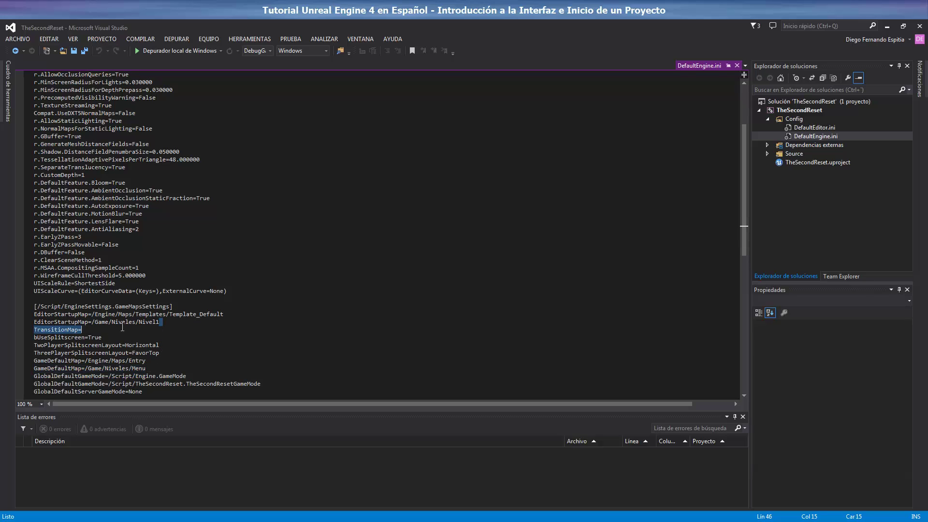
{"action": "left_click_drag", "start_coordinate": [164, 322], "coordinate": [34, 322]}
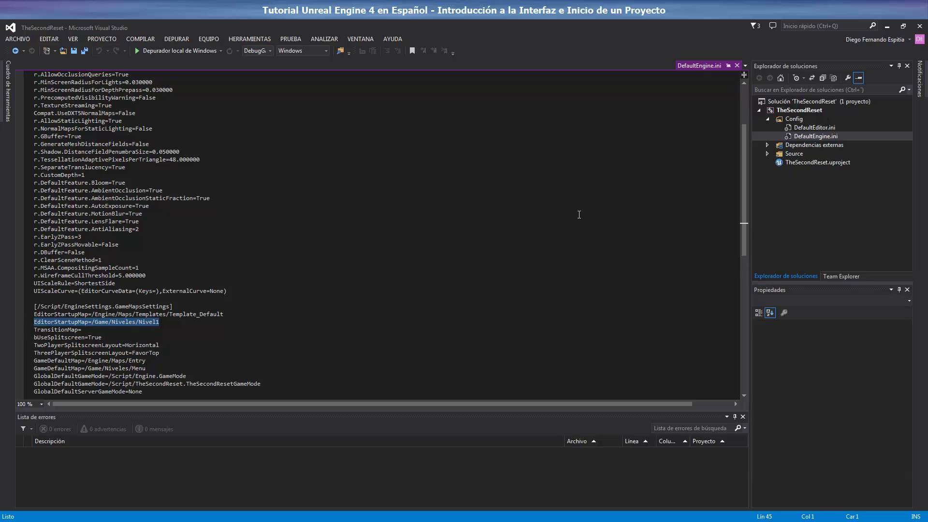
{"action": "left_click", "coordinate": [167, 53]}
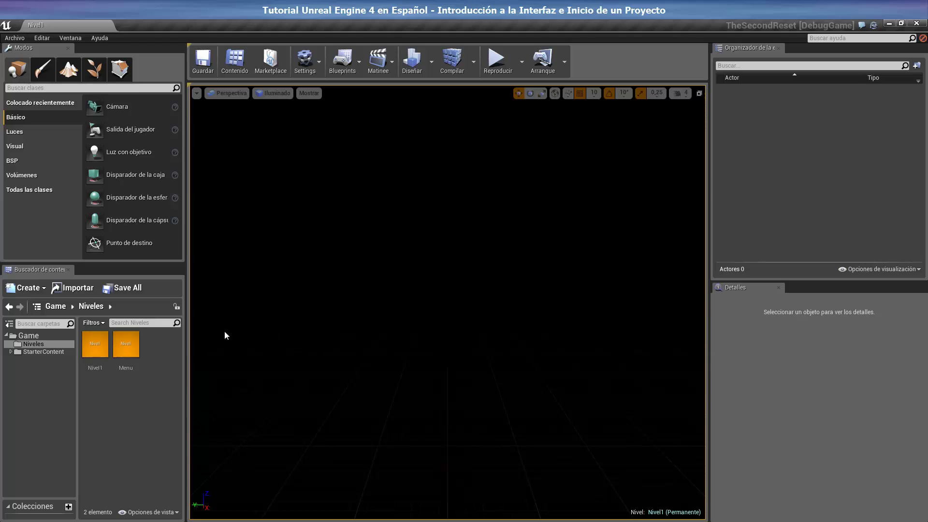
Step: Load the Menu asset from Niveles as the current level, replacing Nivel1
{"action": "double_click", "coordinate": [133, 341]}
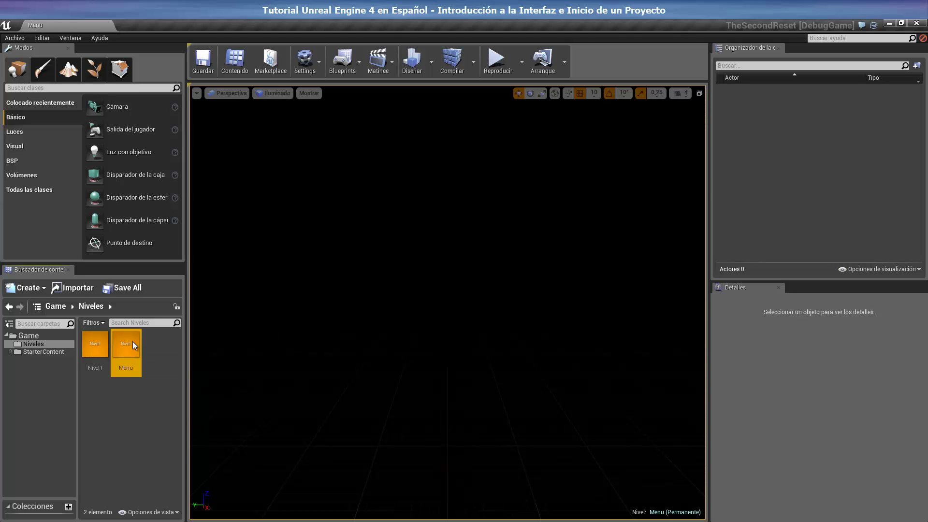